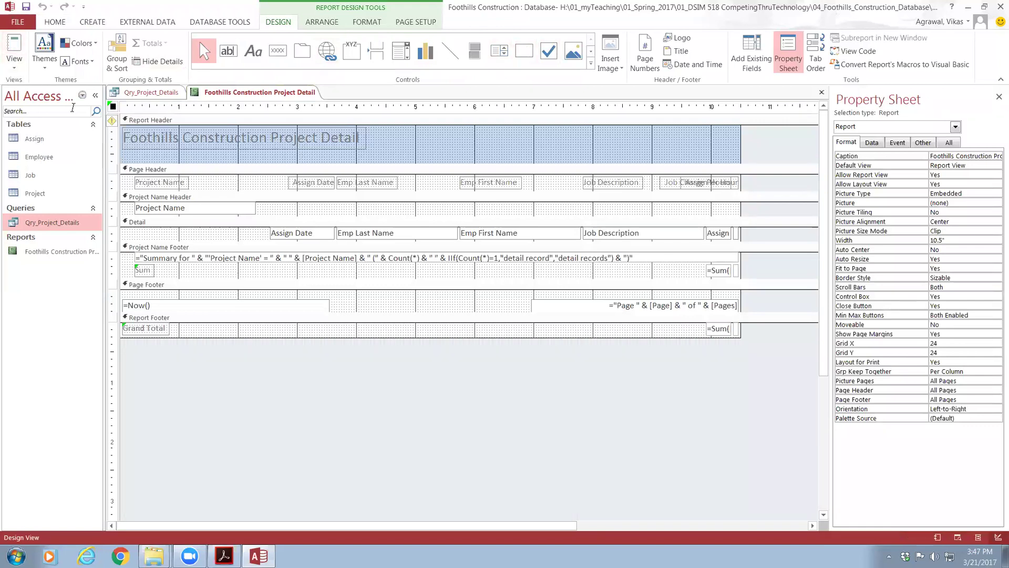
- Compare the project summary lines in Report View with the sample report in the FoothillsConstruction PDF, then return to Access
left_click(14, 53)
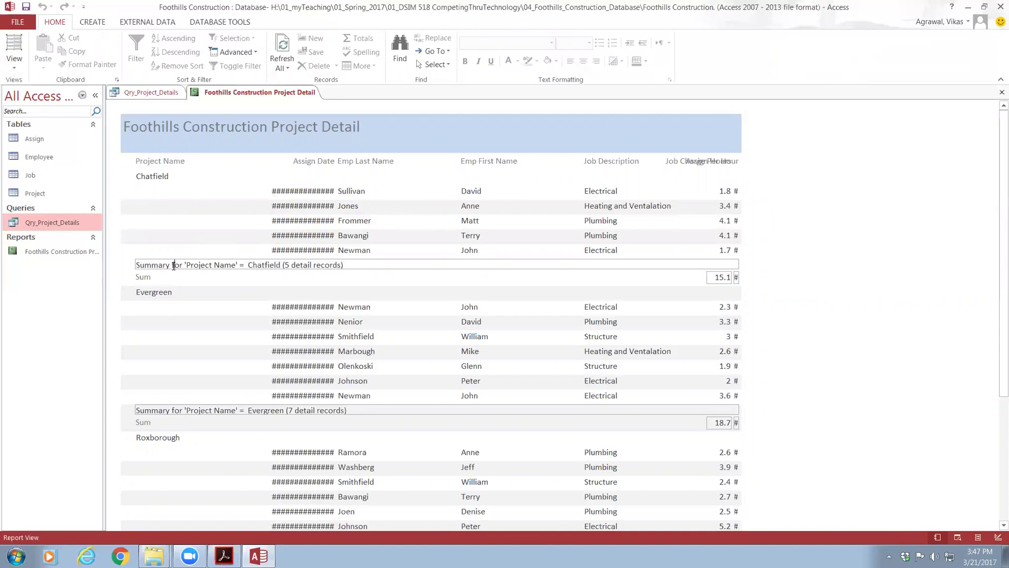
left_click(156, 279)
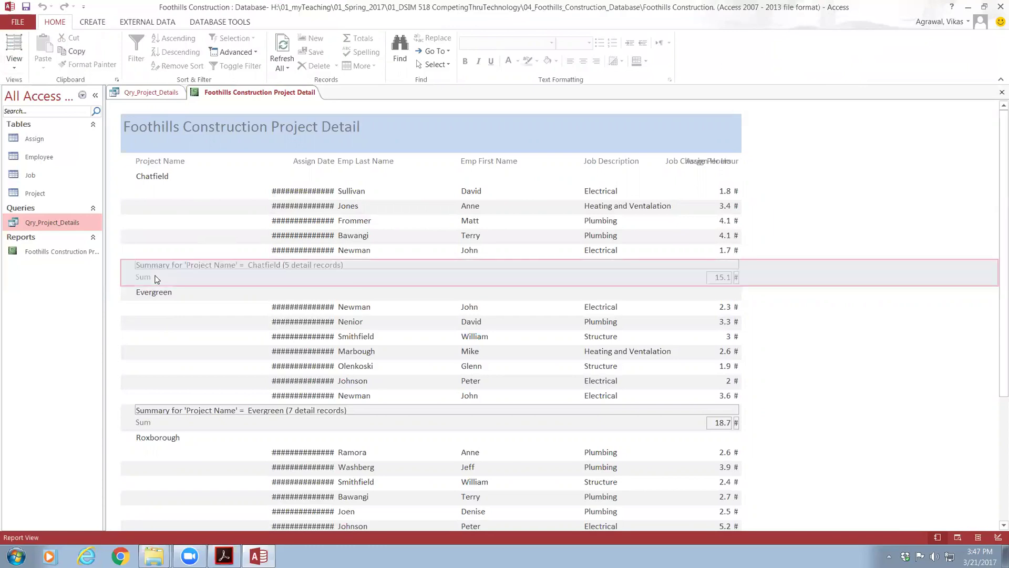
left_click(236, 554)
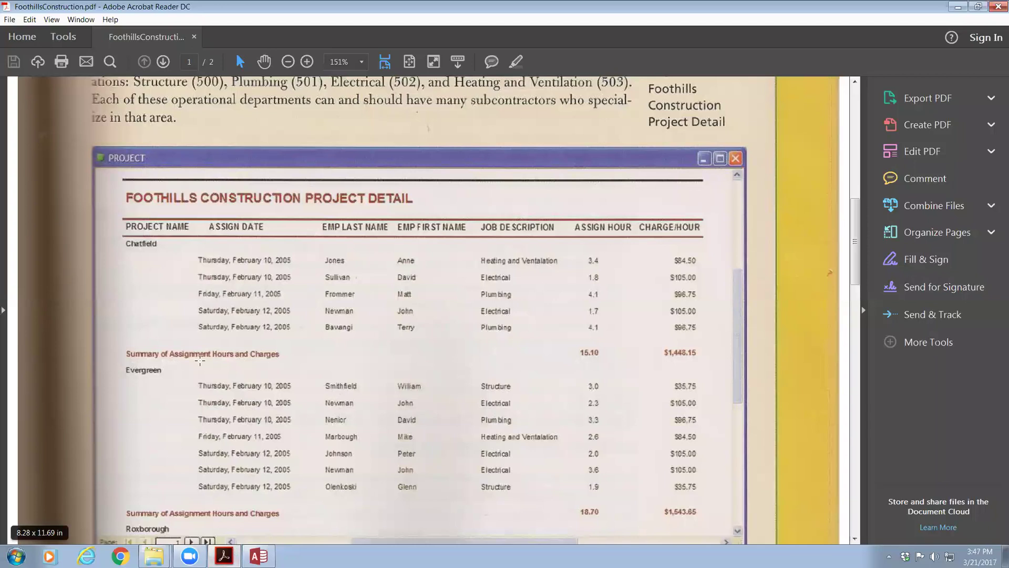
left_click(258, 555)
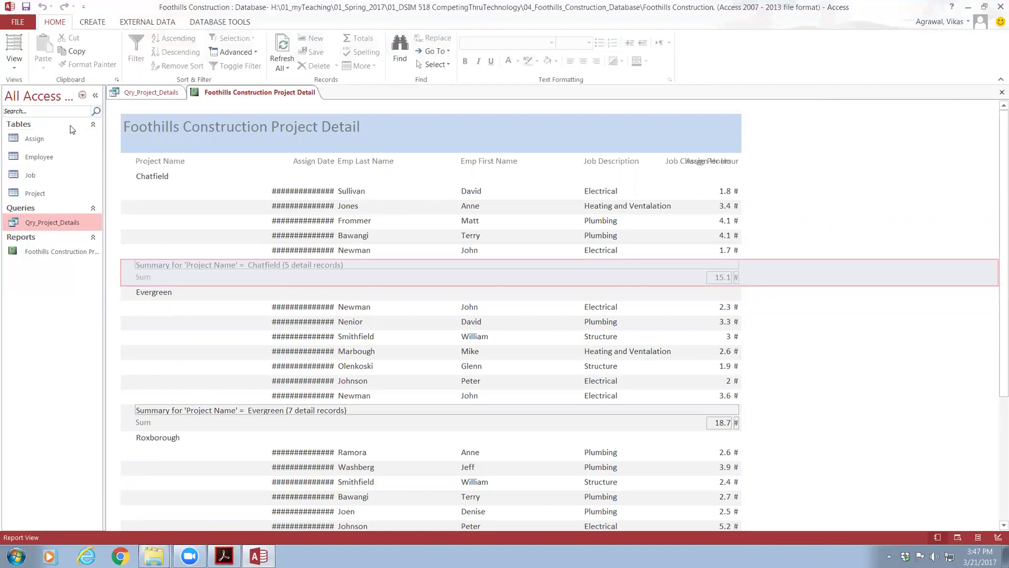
- In Layout View, delete the "Summary for 'Project Name'" text box from the project group footer
left_click(17, 50)
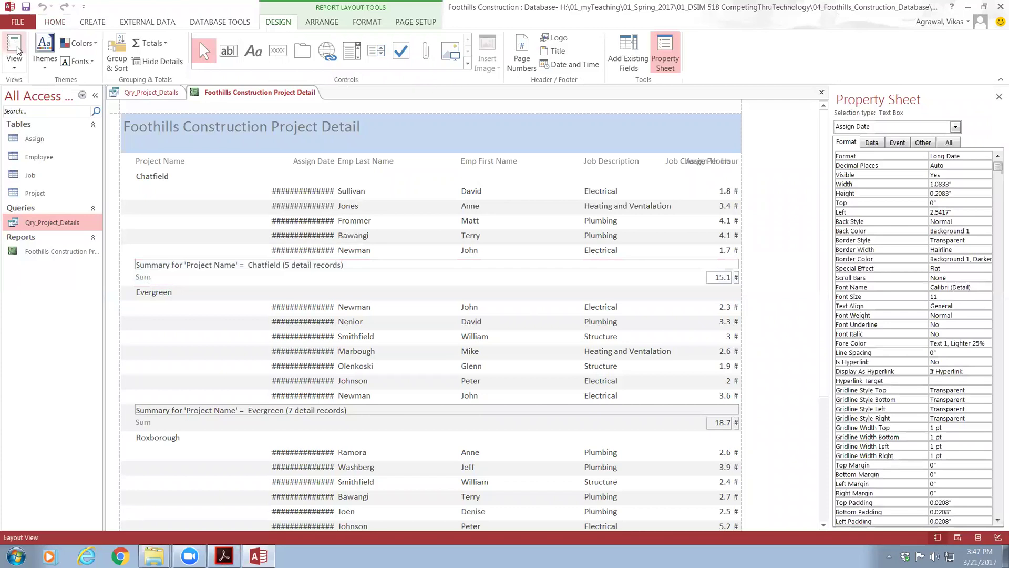
left_click(303, 266)
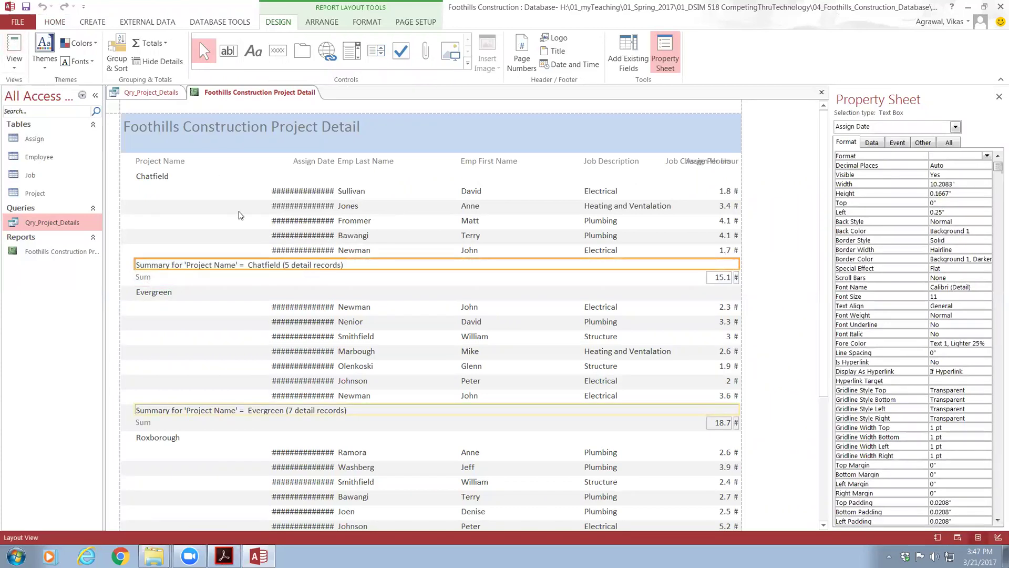
left_click(17, 67)
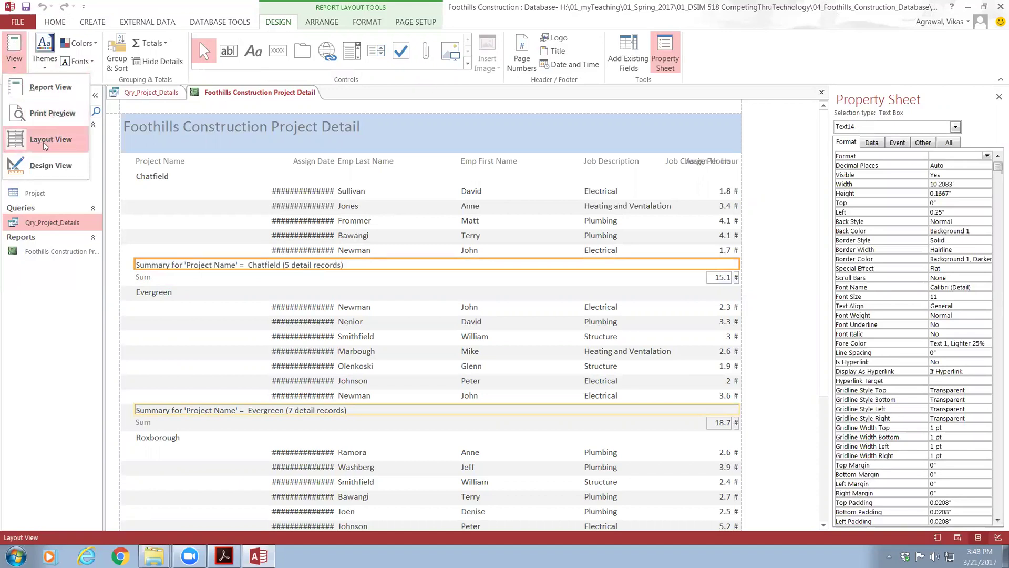
left_click(19, 146)
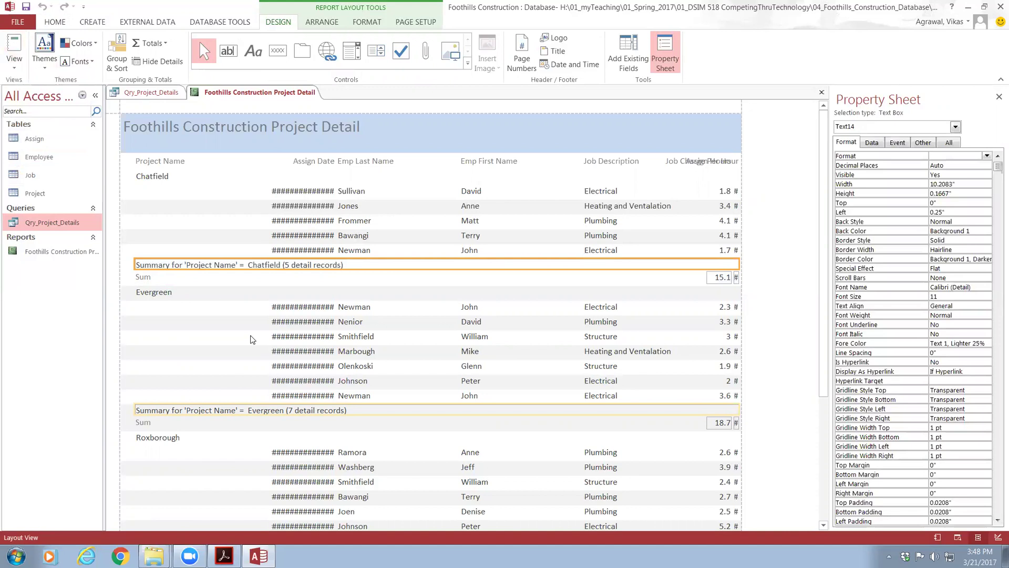
key("Delete")
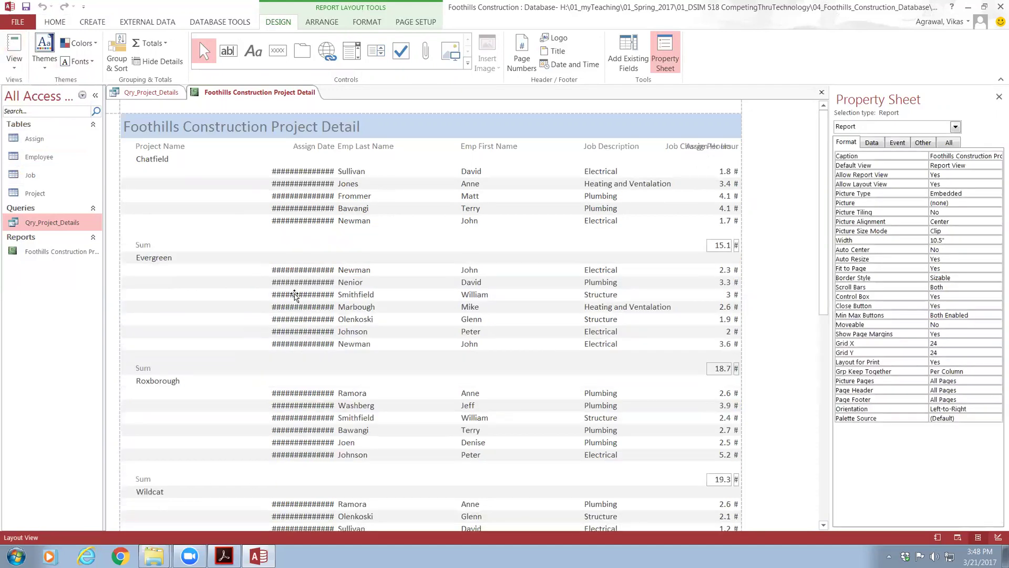
- Change the project group's "Sum" label to "Summary of Assignment Hours and Charges"
left_click(145, 245)
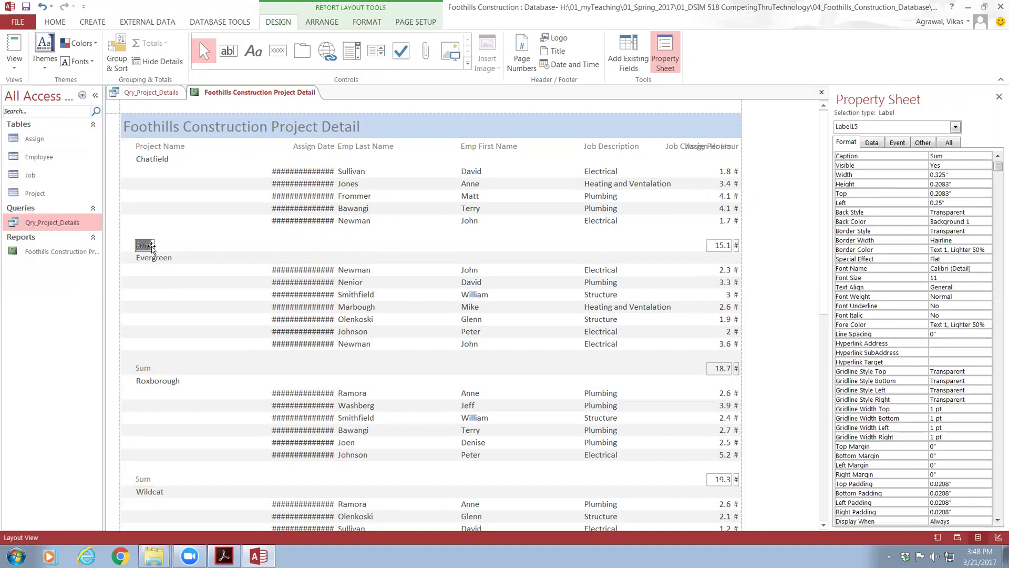
type("Summary of Assaign")
key("Return")
key("BackSpace")
key("BackSpace")
key("BackSpace")
key("BackSpace")
type("ignment Hours and")
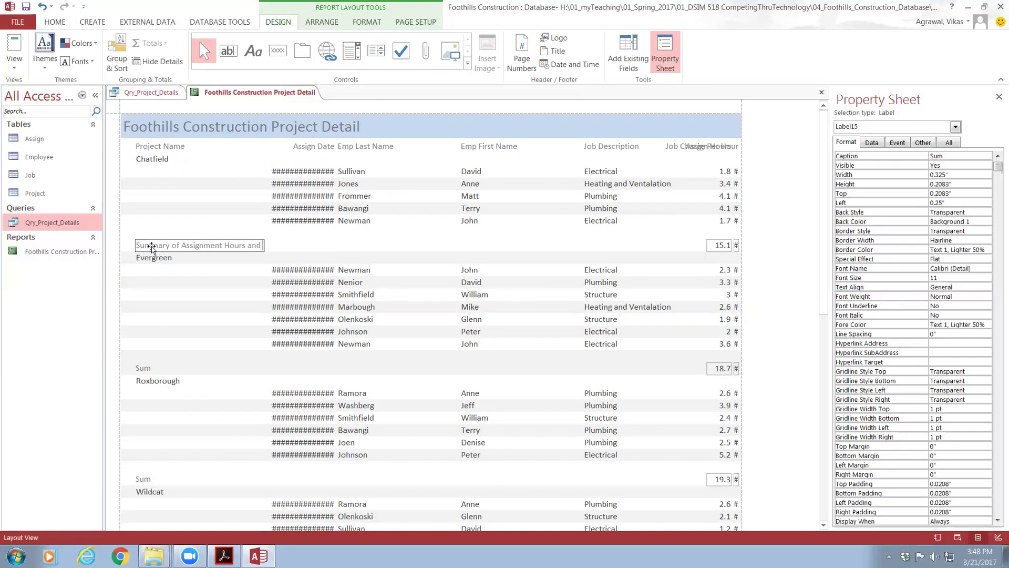
type(" Charges")
key("Return")
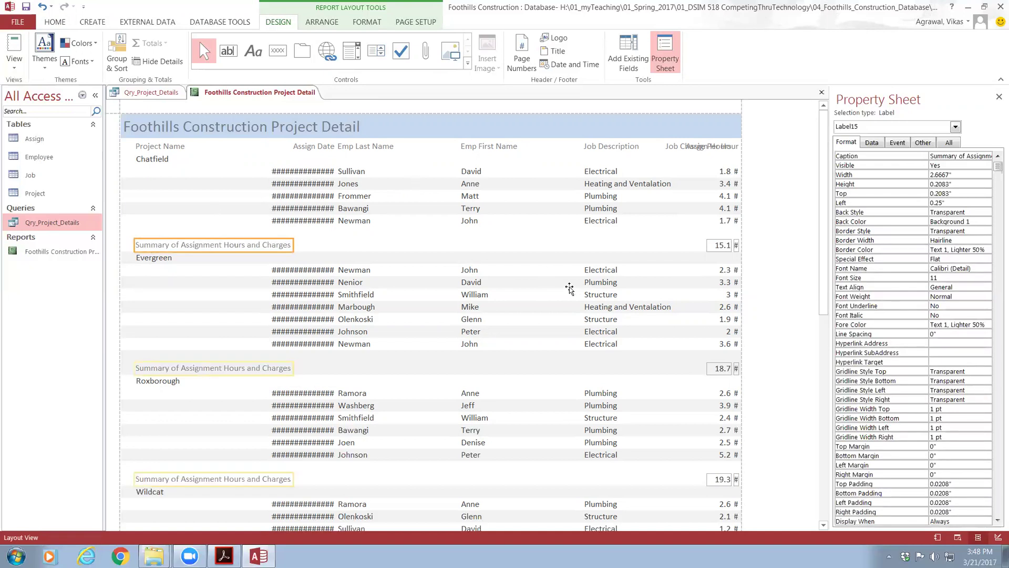
- Widen the Assign Date text box to about 1.99" so full dates fit, and shift it to a left position of about 1.29"
left_click(294, 195)
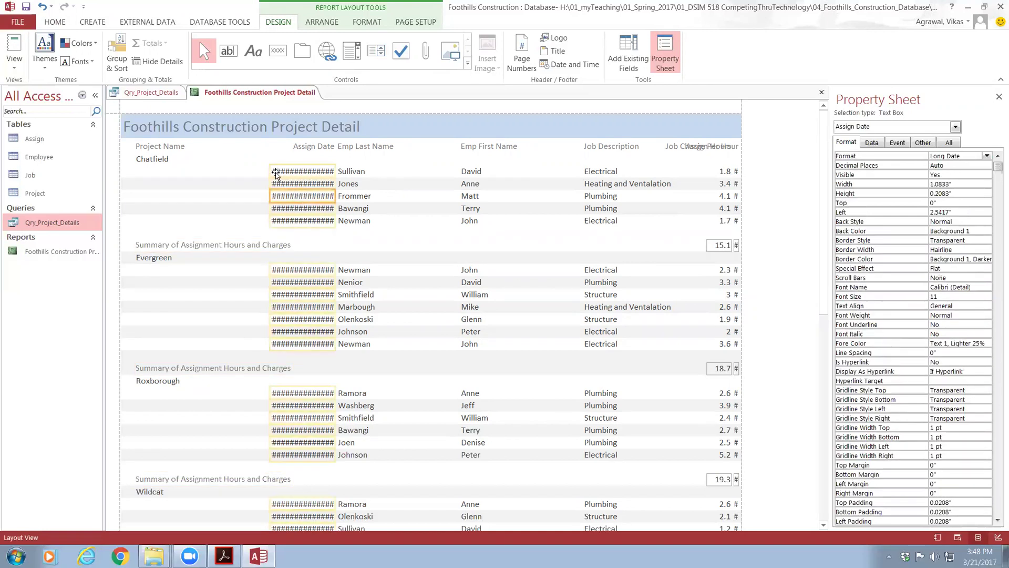
left_click_drag(270, 170, 218, 168)
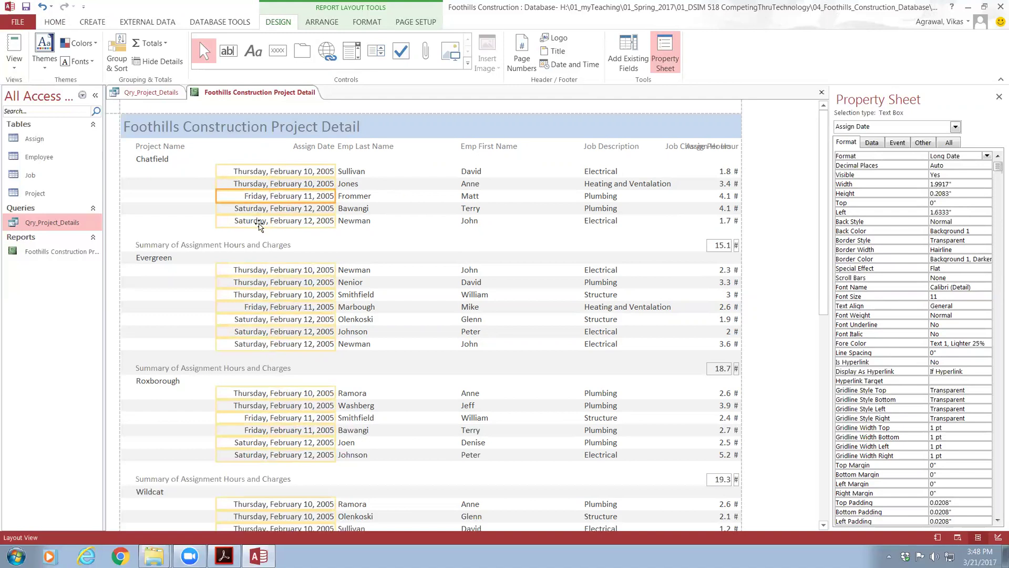
key("Left")
key("Left")
key("Left")
key("Left")
key("Left")
key("Left")
key("Left")
key("Left")
key("Left")
key("Left")
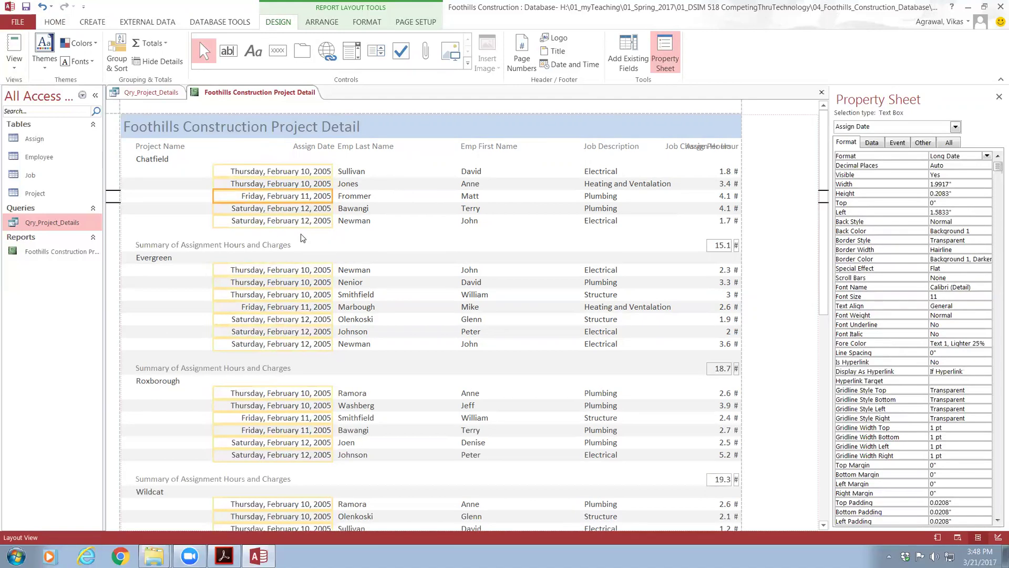
key("Left")
key("Left")
key("Left")
key("Left")
key("Left")
key("Left")
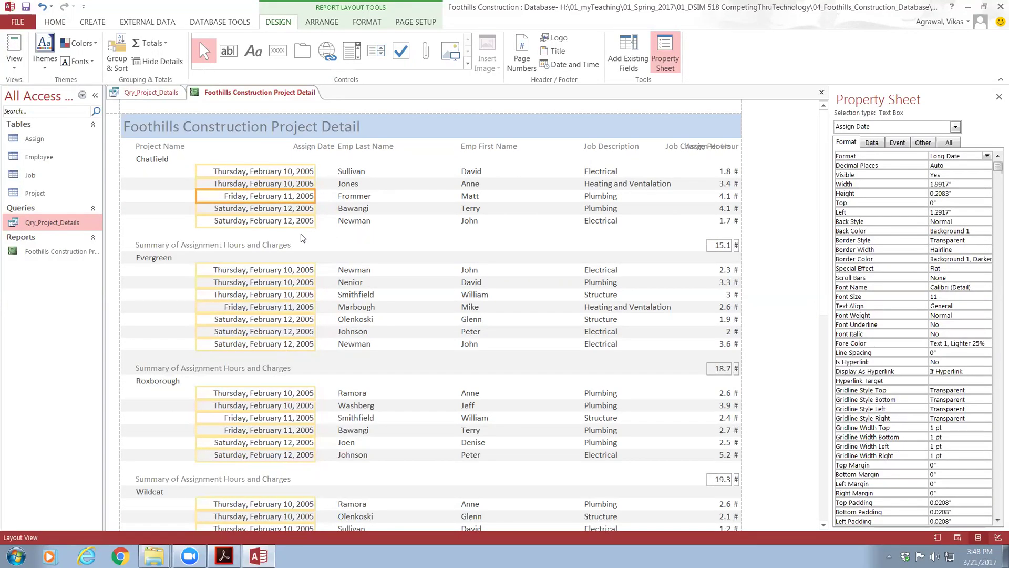
- Move the Assign Date heading over the date column, to a left position of about 2.42"
left_click(310, 146)
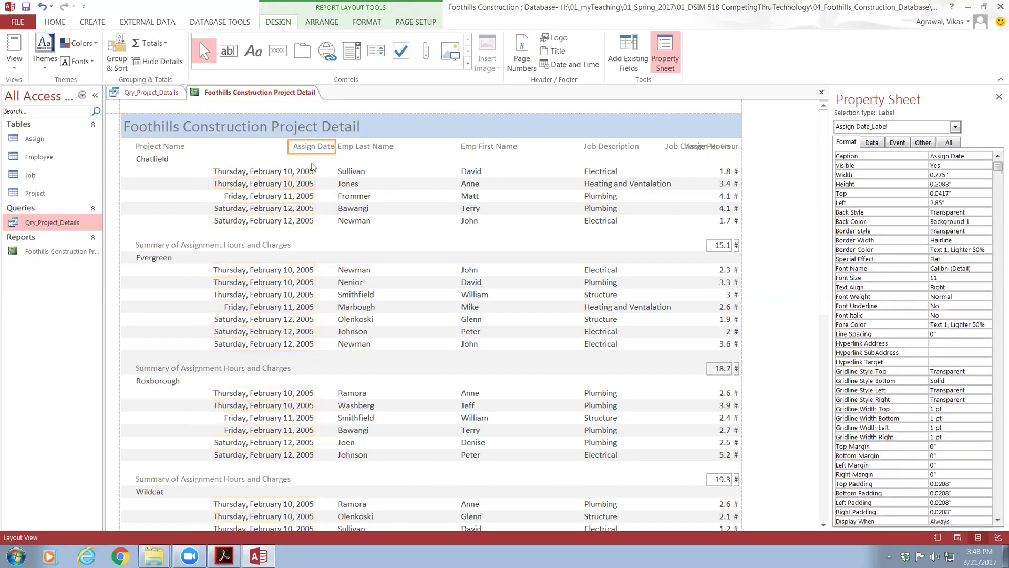
left_click_drag(304, 158, 287, 194)
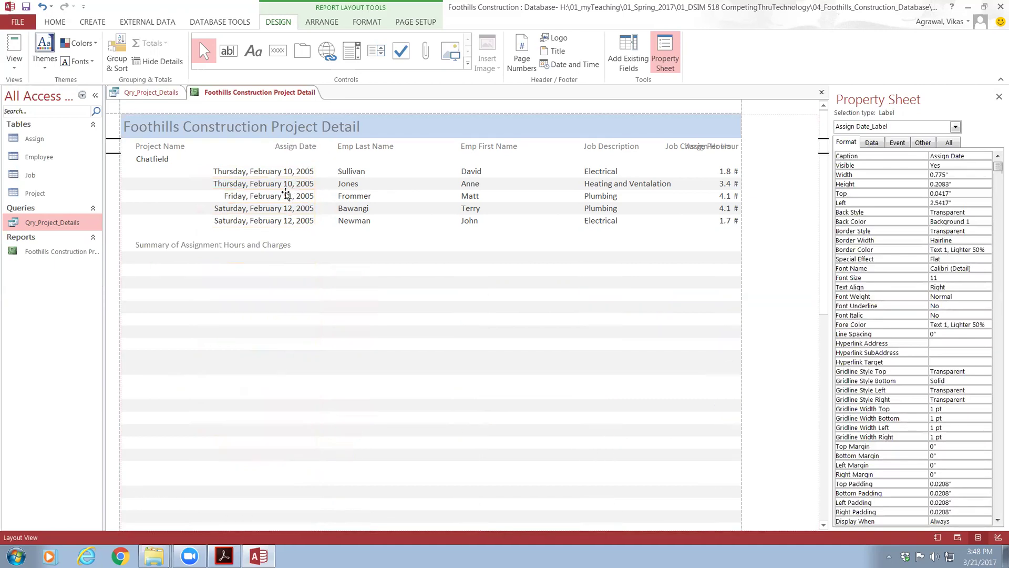
key("Left")
key("Left")
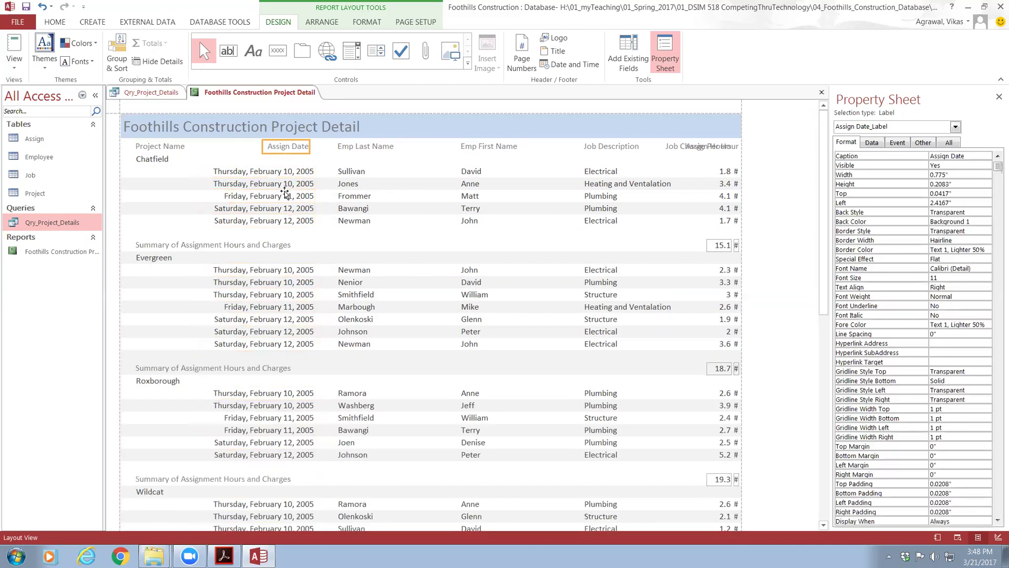
- Change the Emp Last Name heading to "Employee Last Name", split over two lines after "Employee"
left_click(355, 153)
double_click(361, 148)
key("Escape")
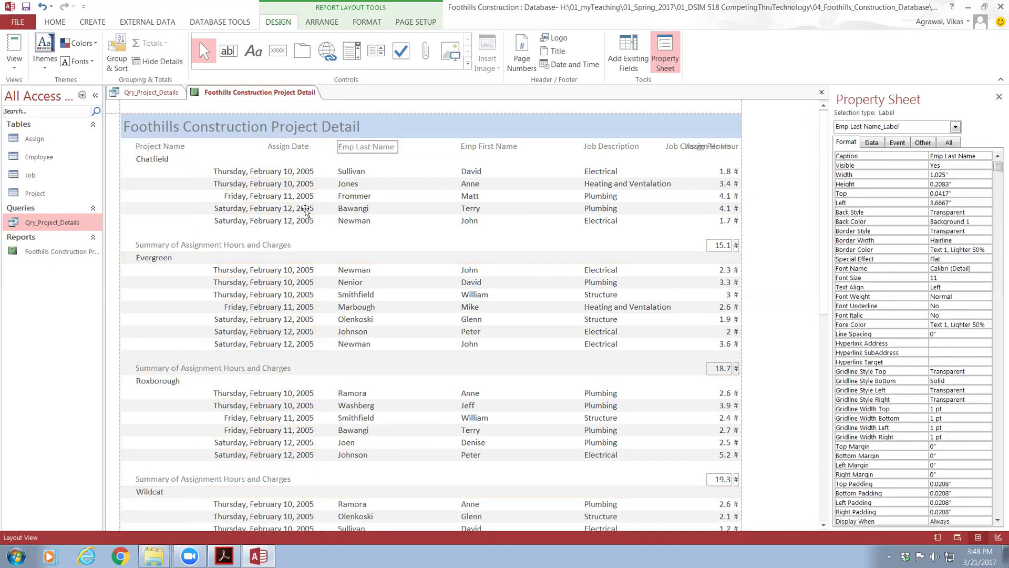
type("loyee")
key("ctrl+Return")
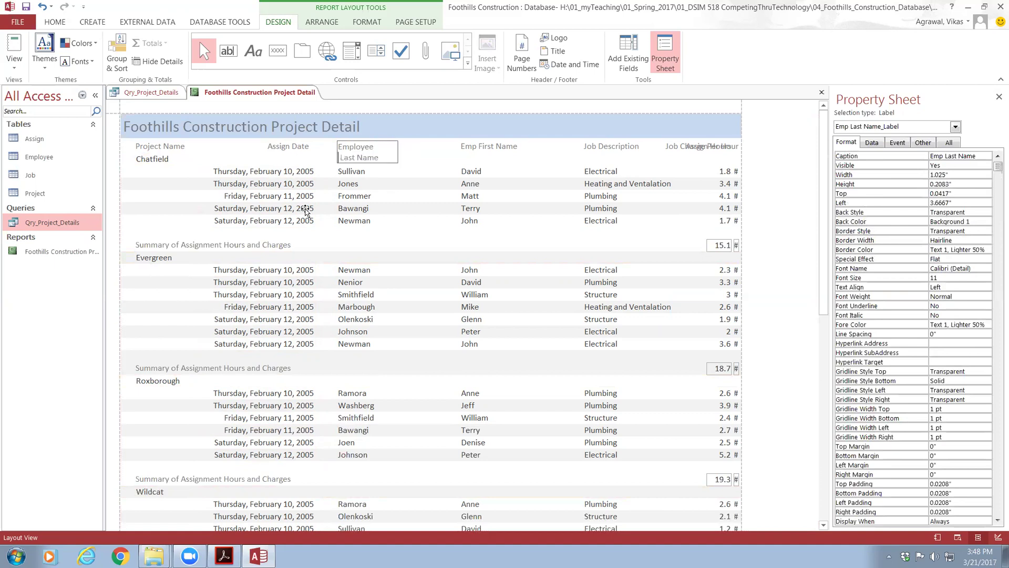
key("Delete")
key("Return")
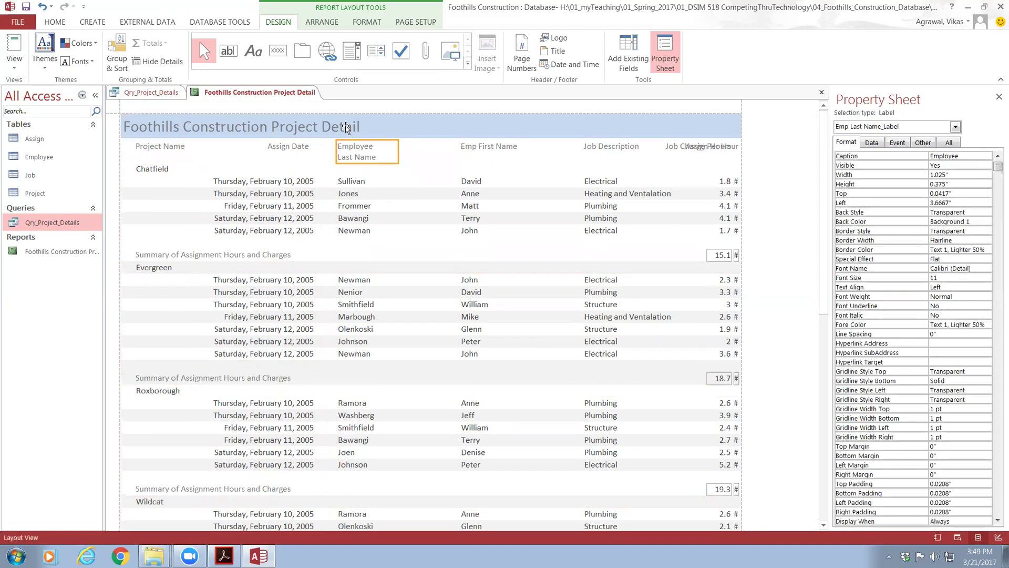
- Change the Emp First Name heading to "Employee First Name", split over two lines after "Employee"
left_click(479, 147)
left_click(474, 147)
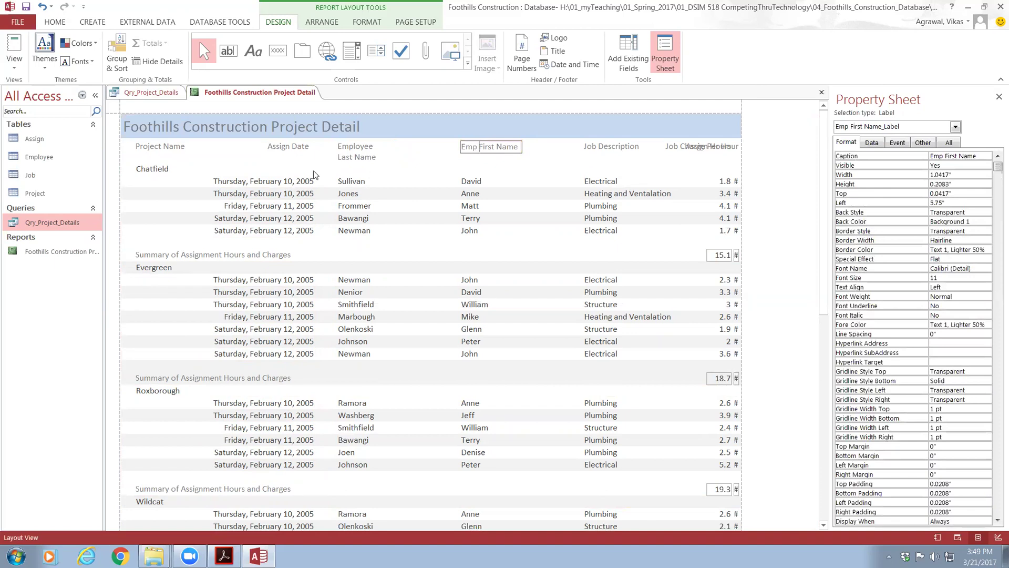
key("Delete")
type("loyee")
key("ctrl+Return")
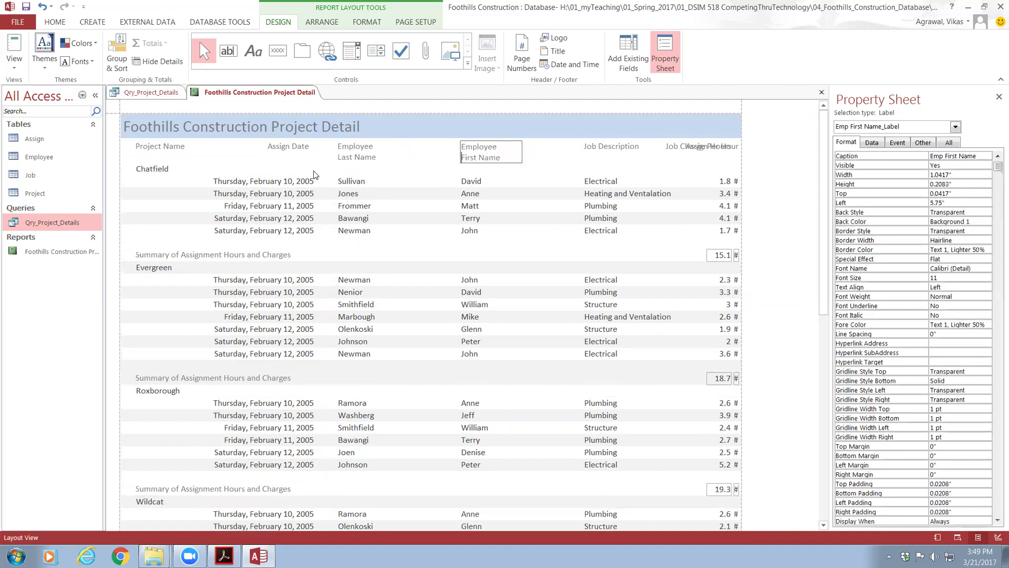
key("Return")
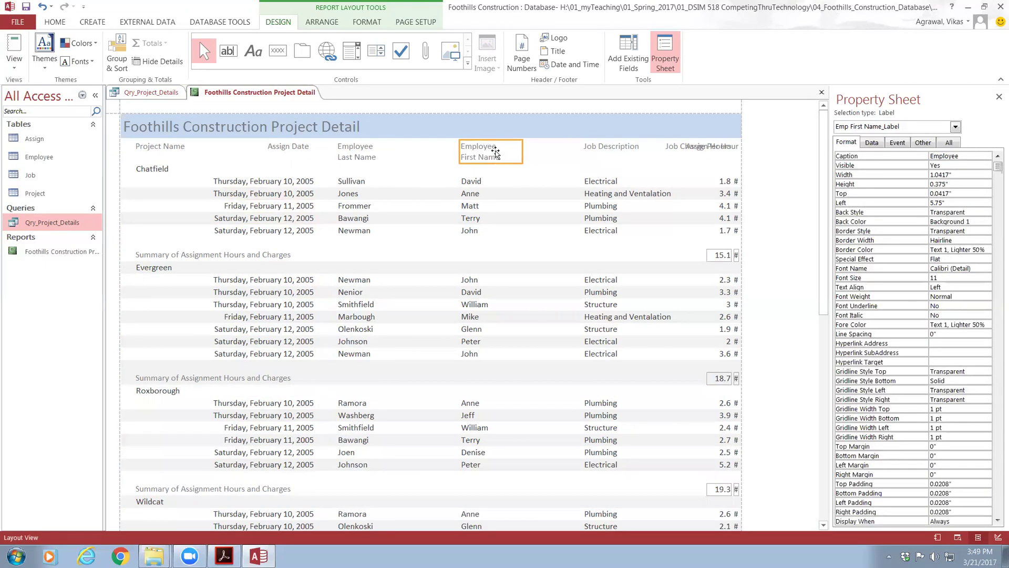
- Narrow the Emp Last Name text box to about the width of its column heading
left_click(535, 182)
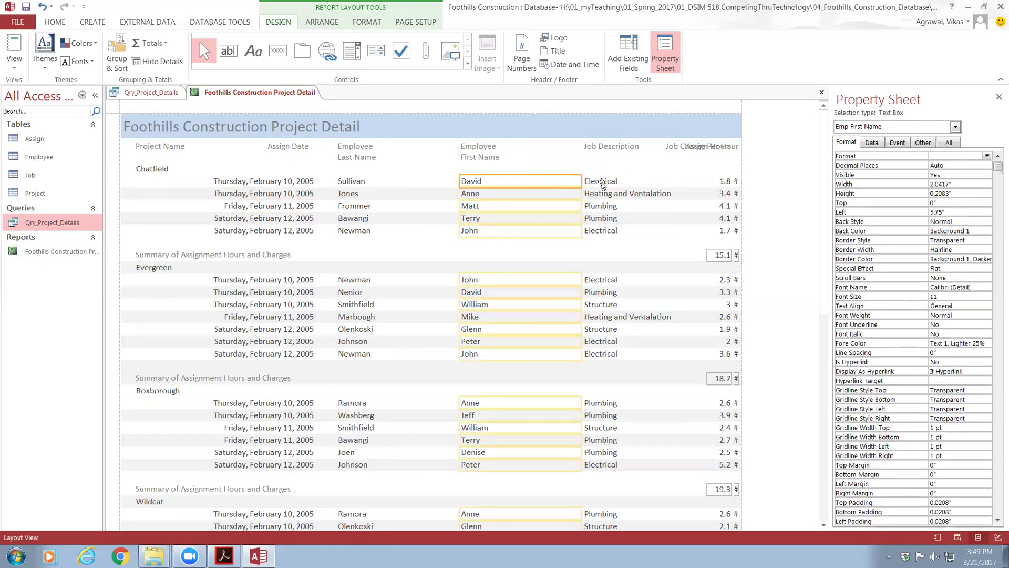
left_click(377, 193)
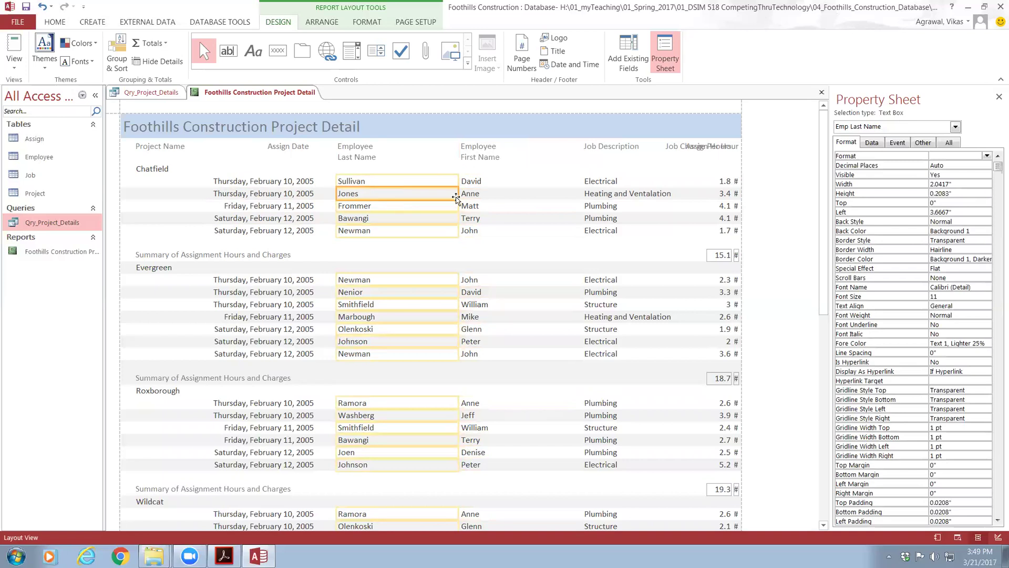
left_click_drag(458, 195, 408, 193)
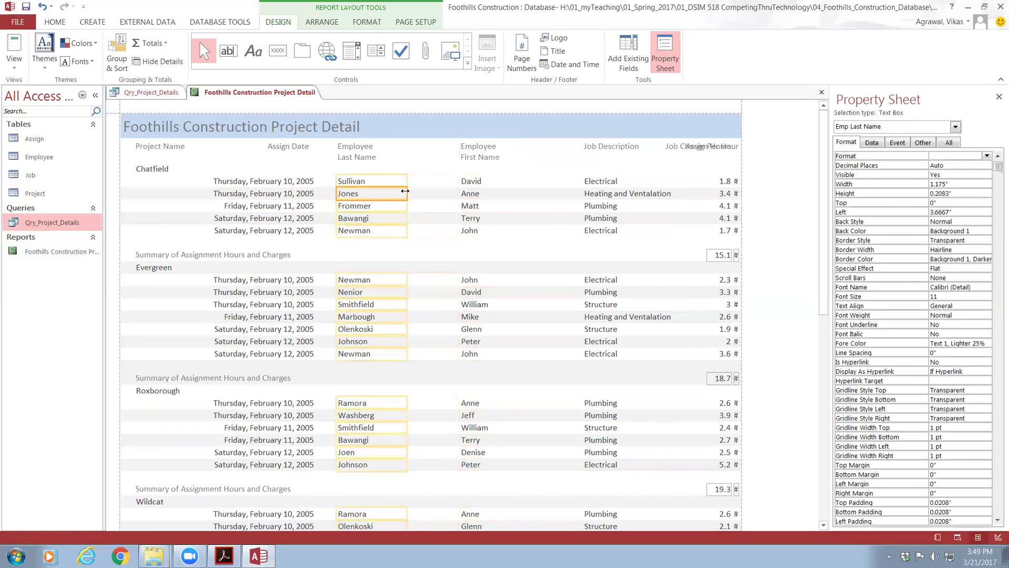
left_click(14, 62)
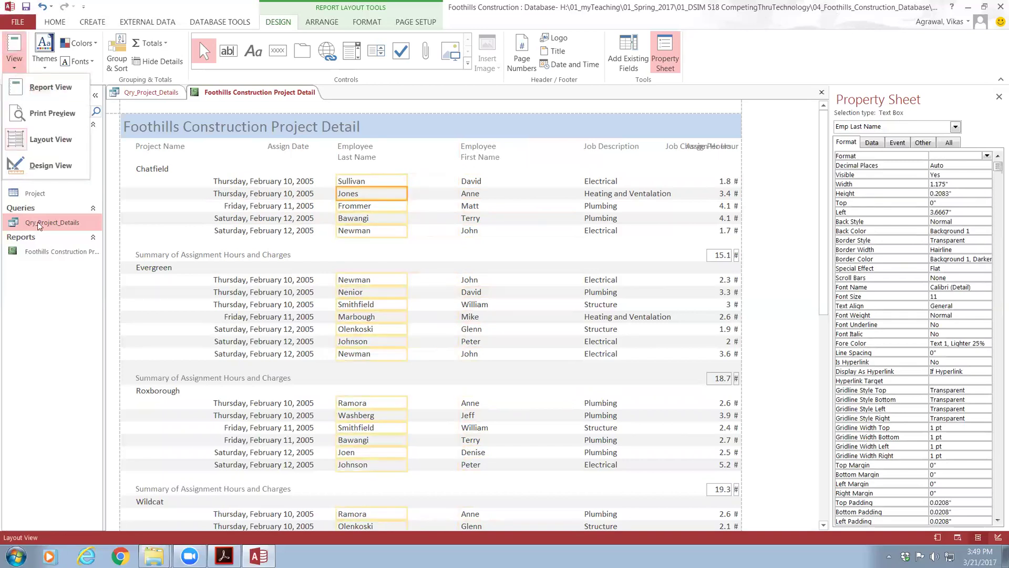
left_click(65, 150)
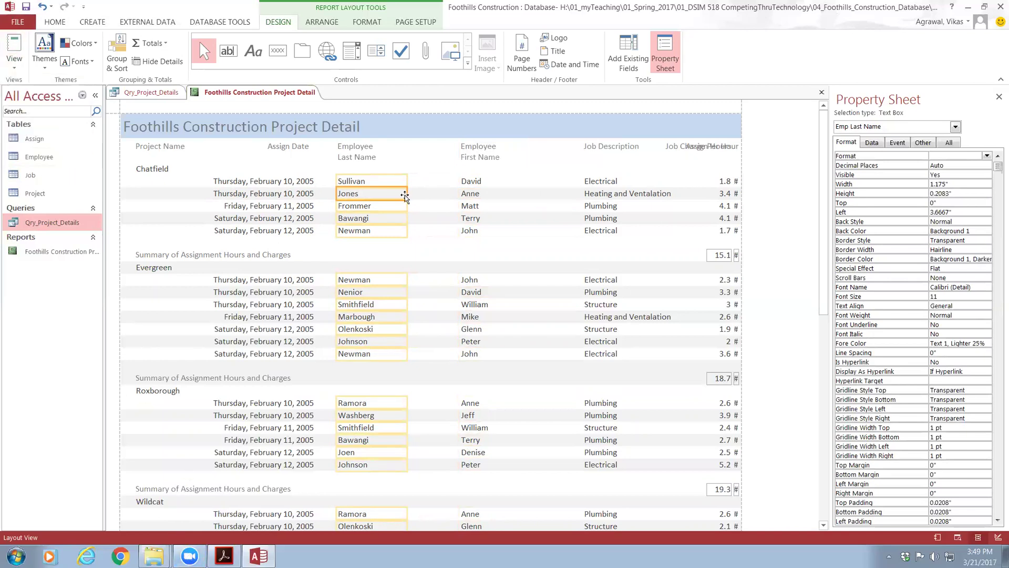
left_click_drag(407, 194, 395, 194)
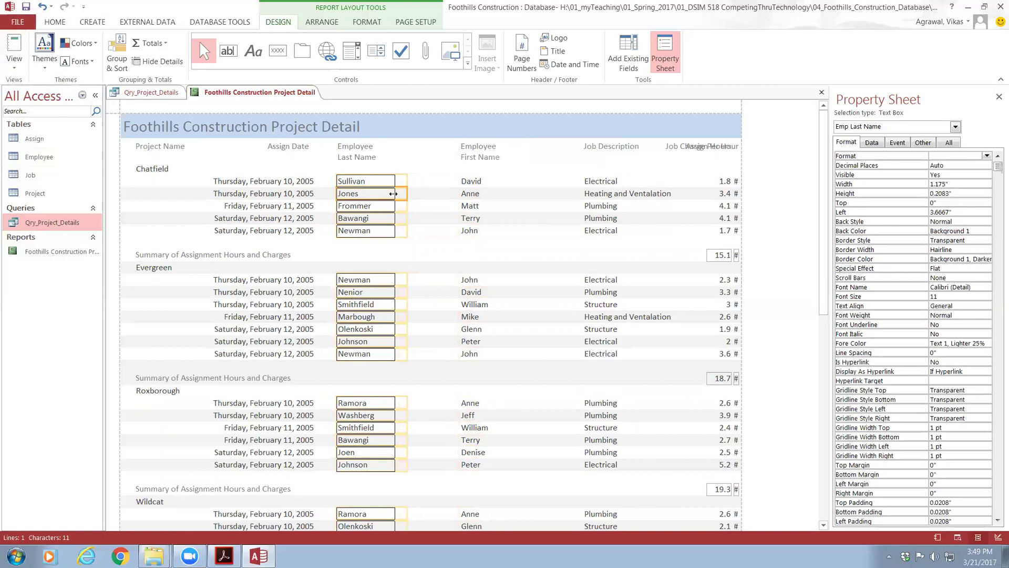
- Narrow the Emp First Name text box to about 0.8" and move it left, close to the last-name column
left_click(460, 194)
left_click_drag(582, 195, 508, 193)
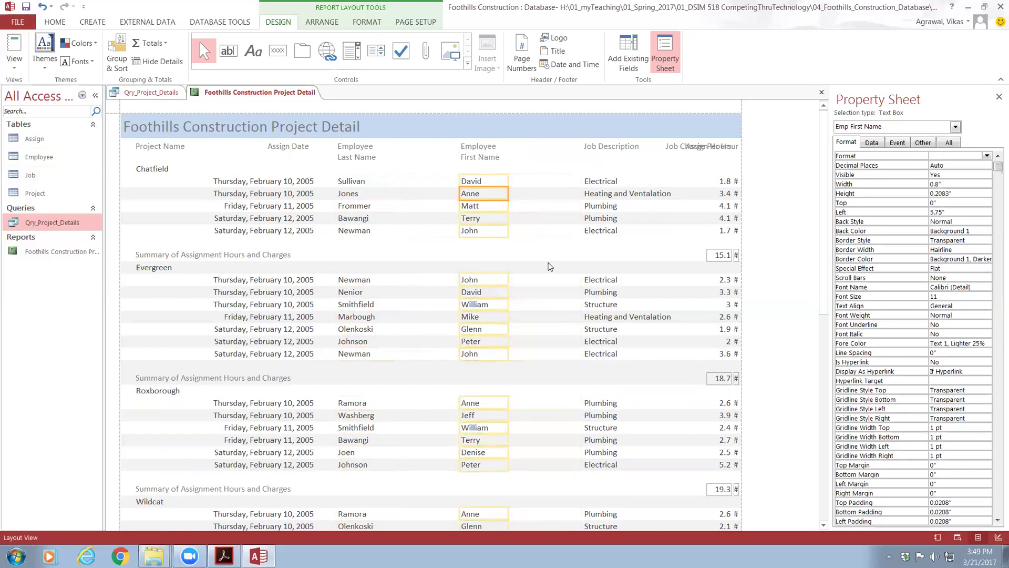
key("Left")
key("Left")
key("Left")
key("Left")
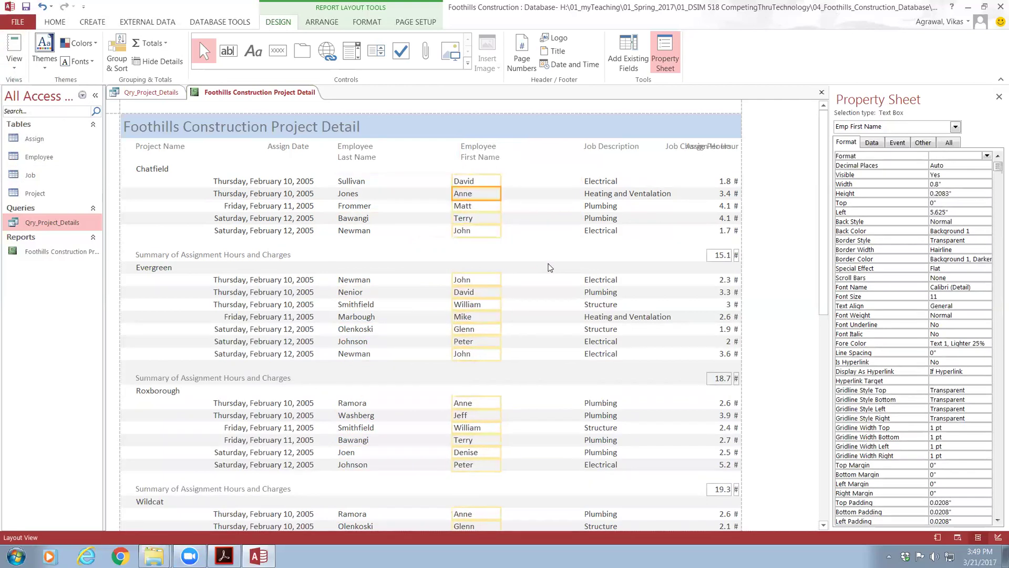
key("Left")
key("Left")
key("Left")
key("Left")
key("Left")
key("Left")
key("Left")
key("Left")
key("Left")
key("Left")
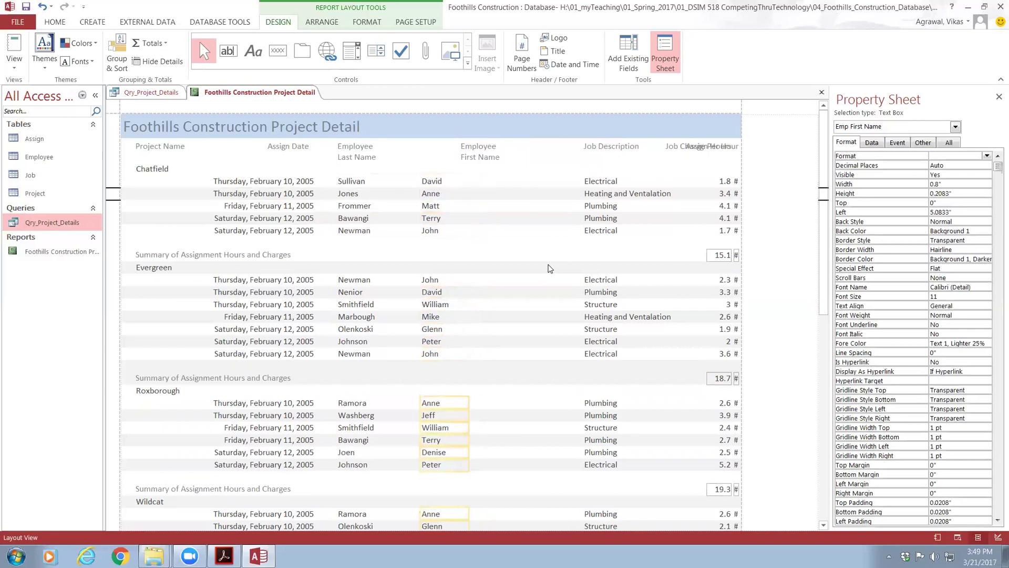
- Move the Employee First Name heading left so it lines up with the first-name column
left_click(481, 158)
key("Left")
key("Left")
key("Left")
key("Left")
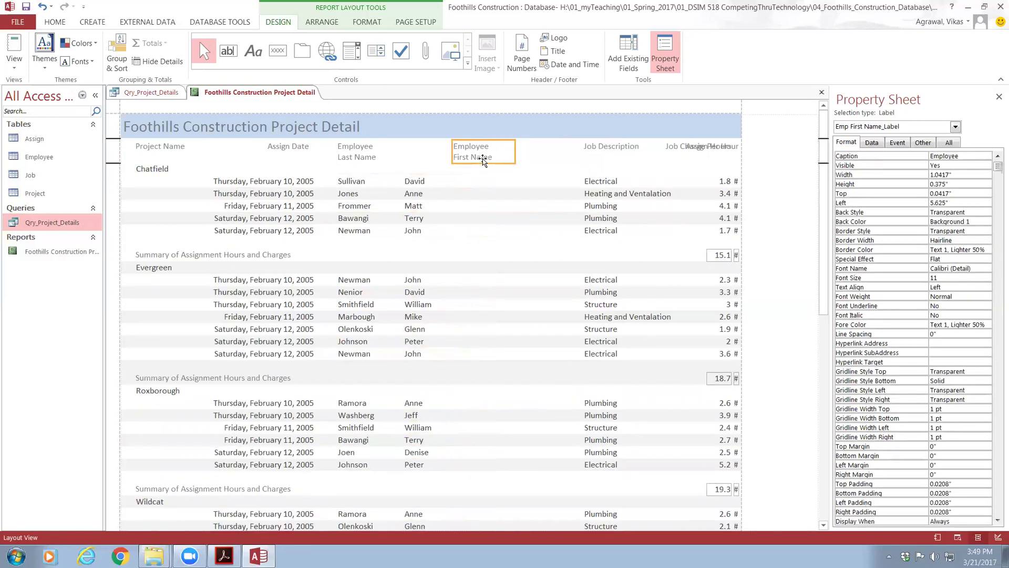
key("Left")
key("Left")
key("Left")
key("Left")
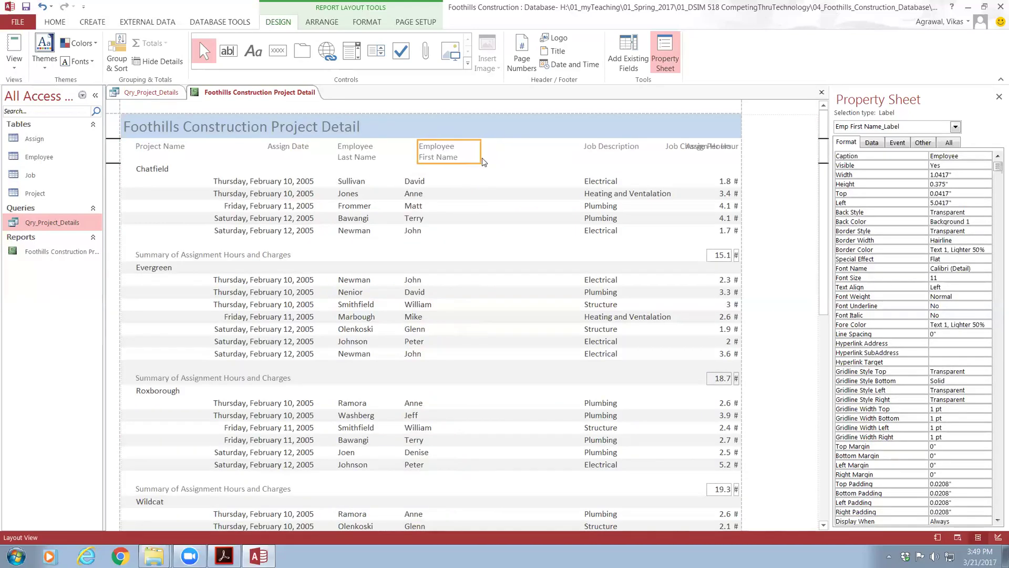
- Move the Job Description heading left to about 5.9", close to the Employee First Name heading
left_click(607, 149)
key("Left")
key("Left")
key("Left")
key("Left")
key("Left")
key("Left")
key("Left")
key("Left")
key("Left")
key("Left")
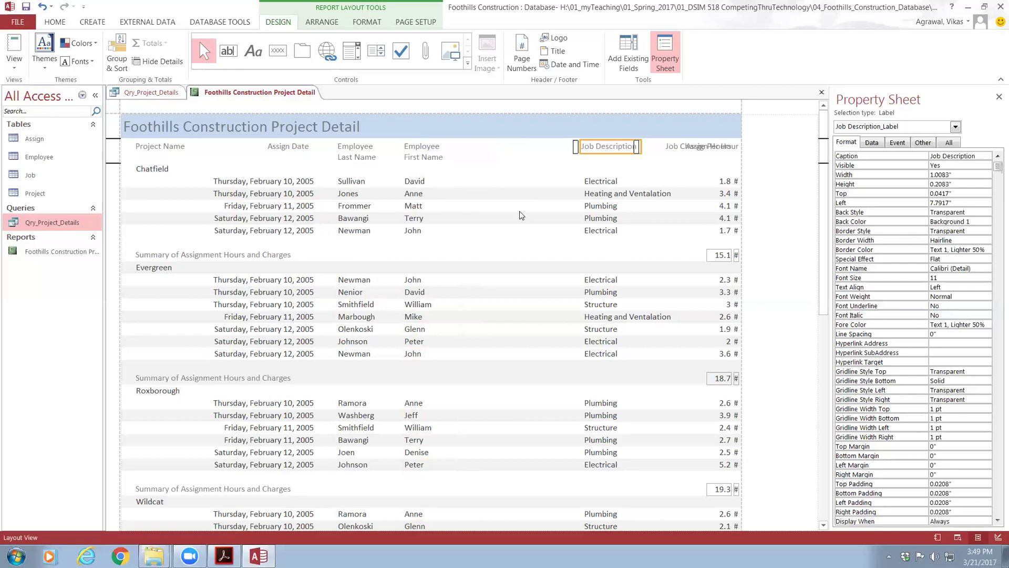
key("Left")
key("Left")
key("Left")
key("Left")
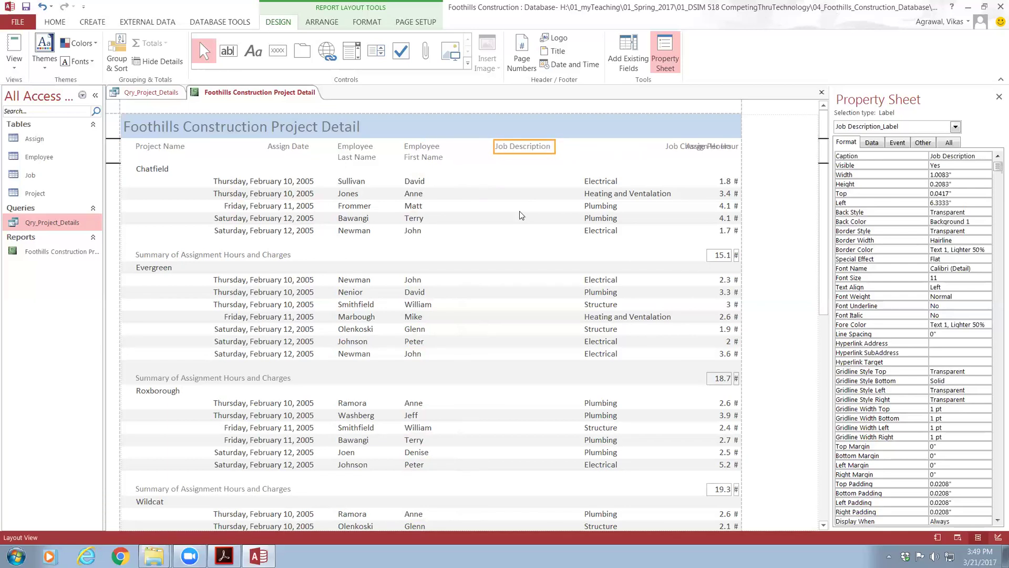
key("Left")
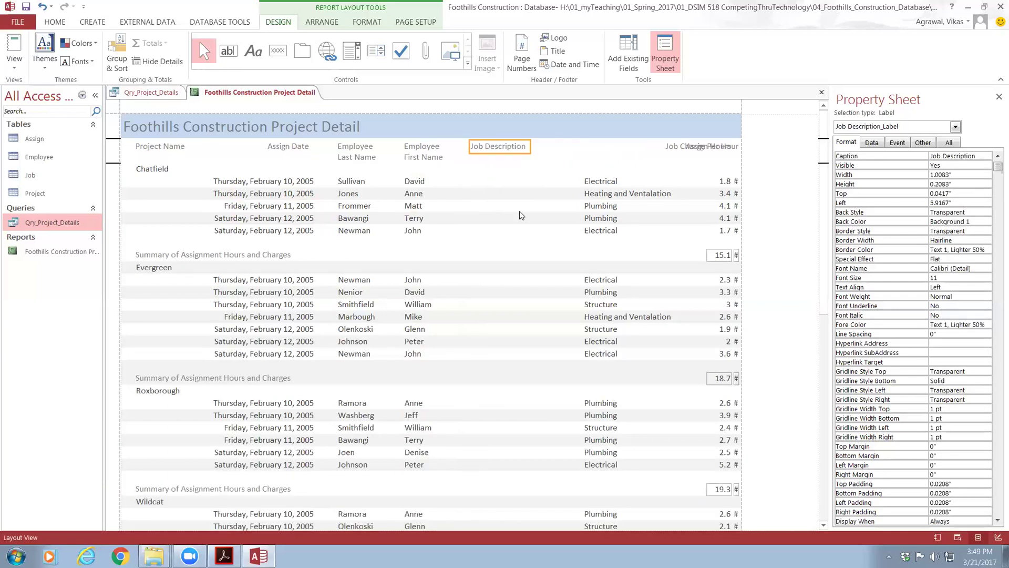
- Move the Job Description text box left to 5.875", beneath its heading, and narrow it to about 1.88"
left_click(614, 194)
key("Left")
key("Left")
key("Left")
key("Left")
key("Left")
key("Left")
key("Left")
key("Left")
key("Left")
key("Left")
key("Left")
key("Left")
key("Left")
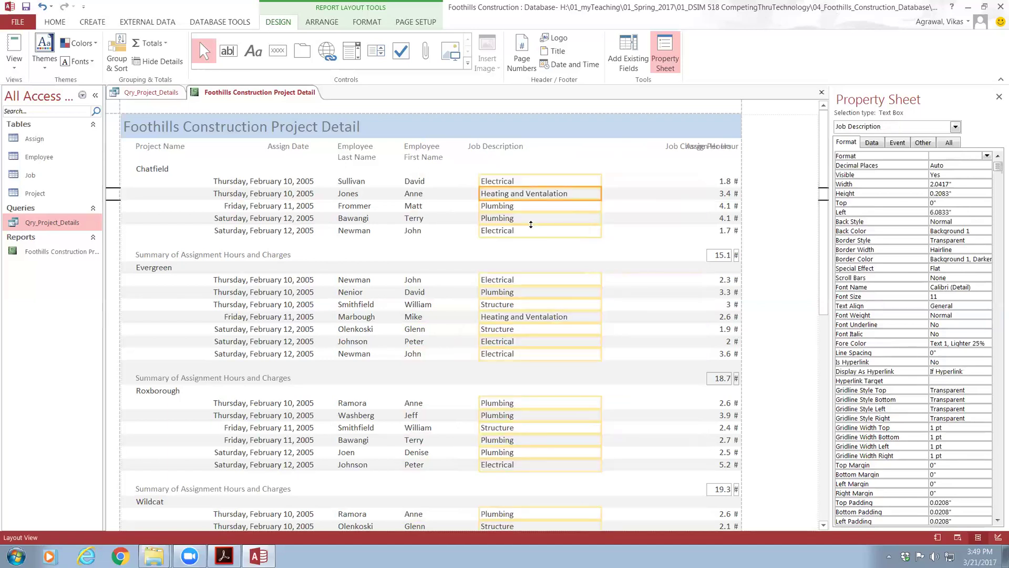
key("Left")
key("Left")
key("Left")
key("Right")
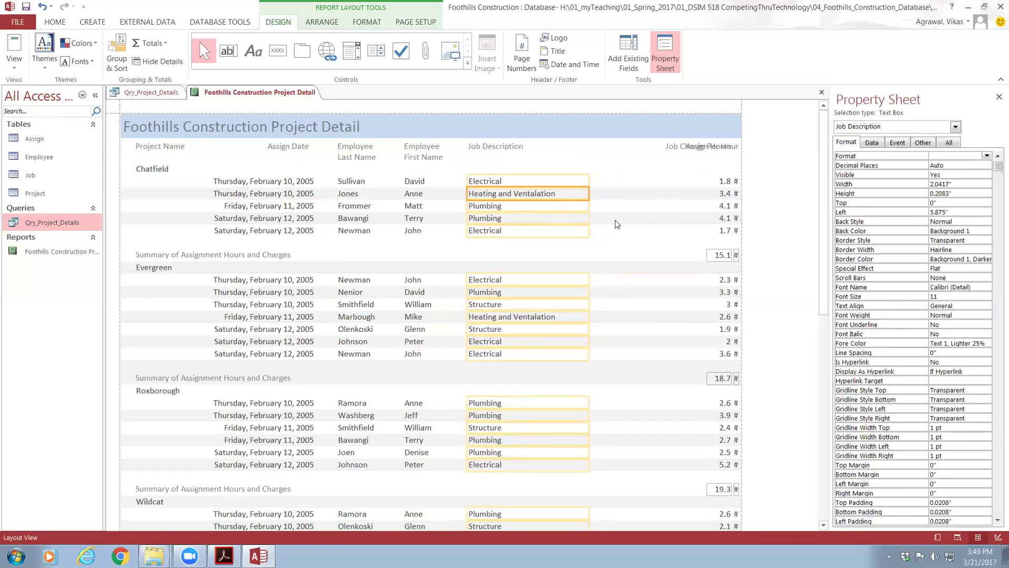
left_click_drag(587, 208, 579, 207)
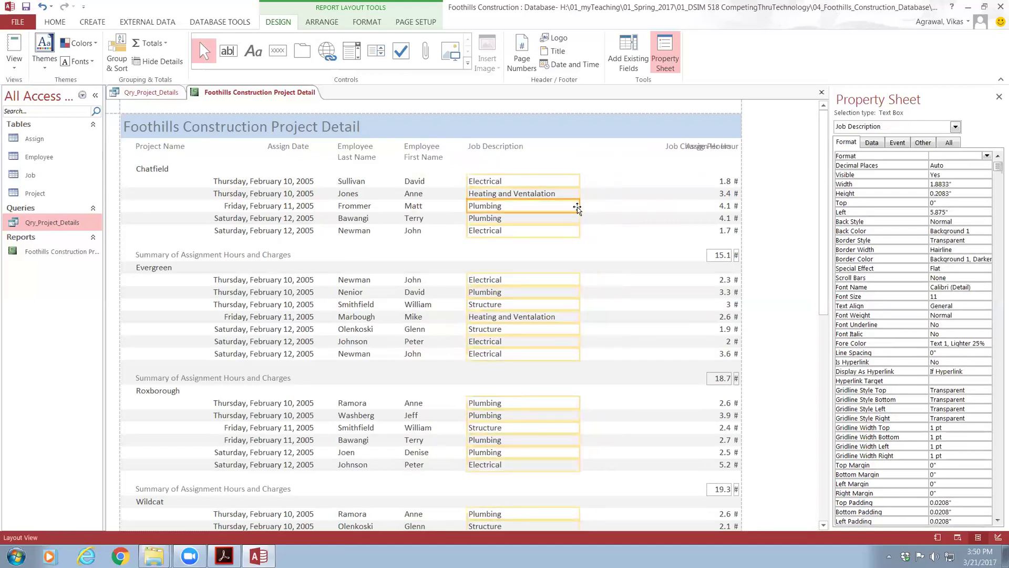
- Move the Job Charge Per Hour heading left to 7.75" and split it over two lines after "Job Charge"
left_click(675, 149)
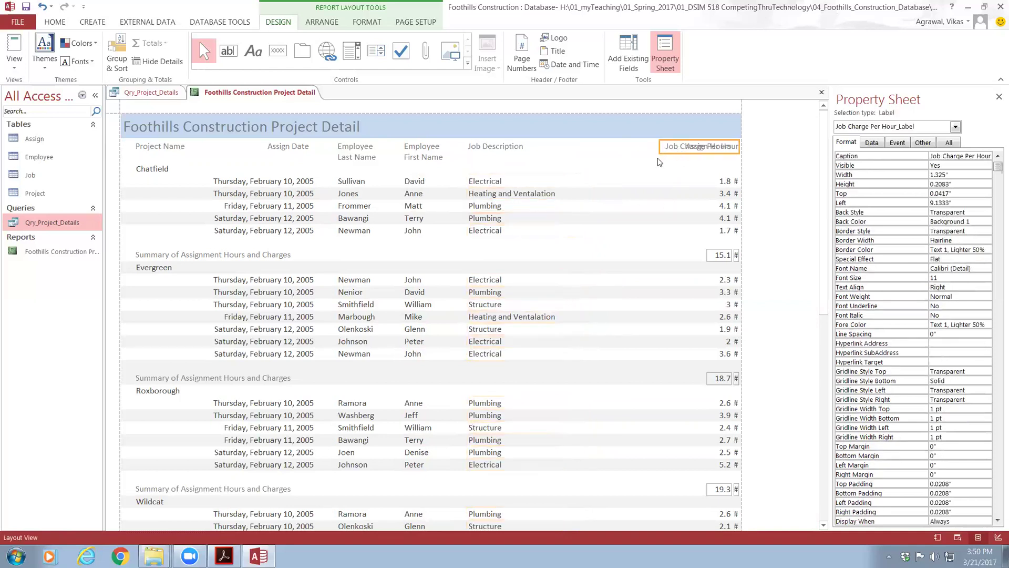
key("Left")
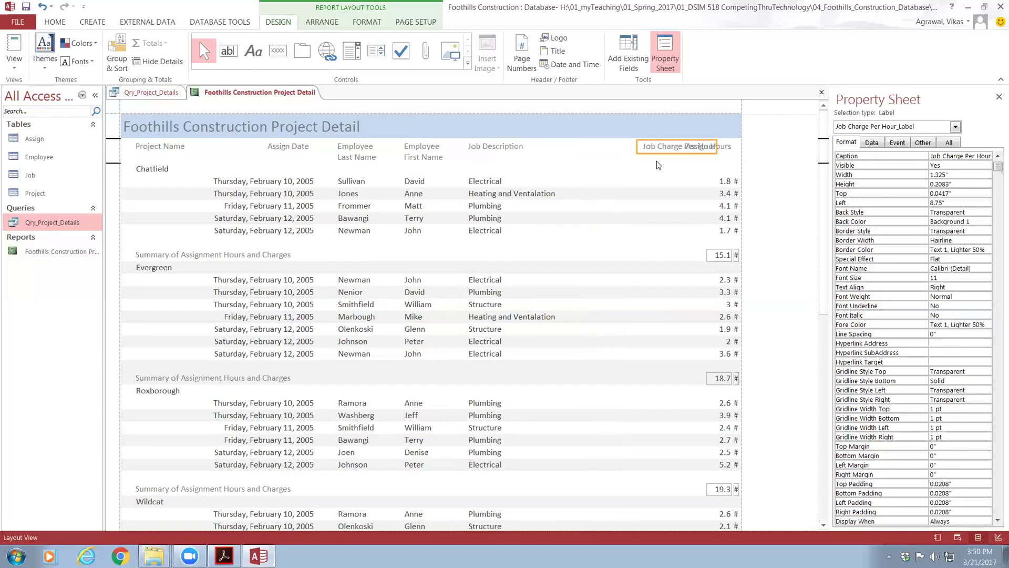
key("Left")
key("Left")
key("Left")
left_click(625, 147)
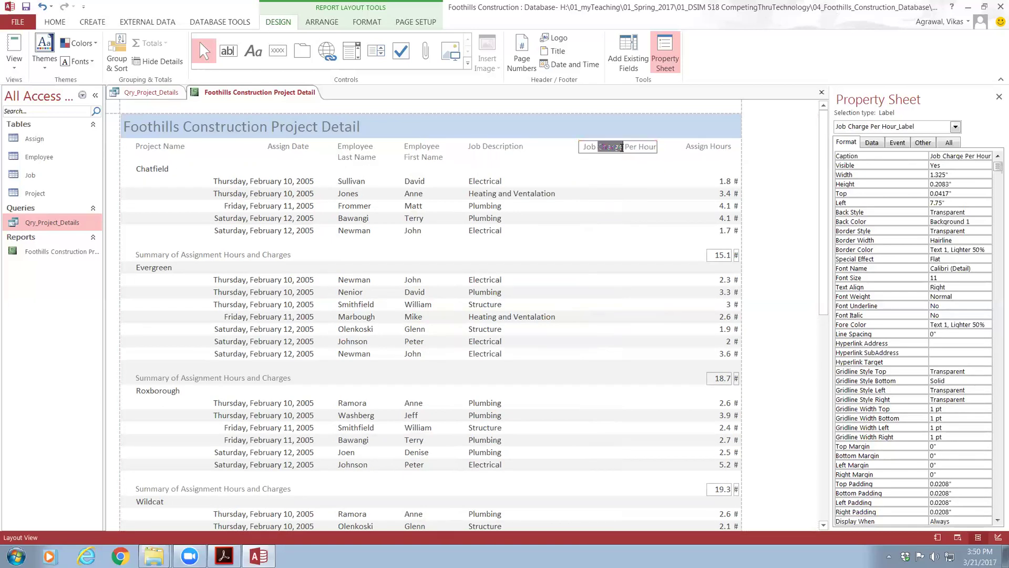
key("BackSpace")
key("ctrl+Return")
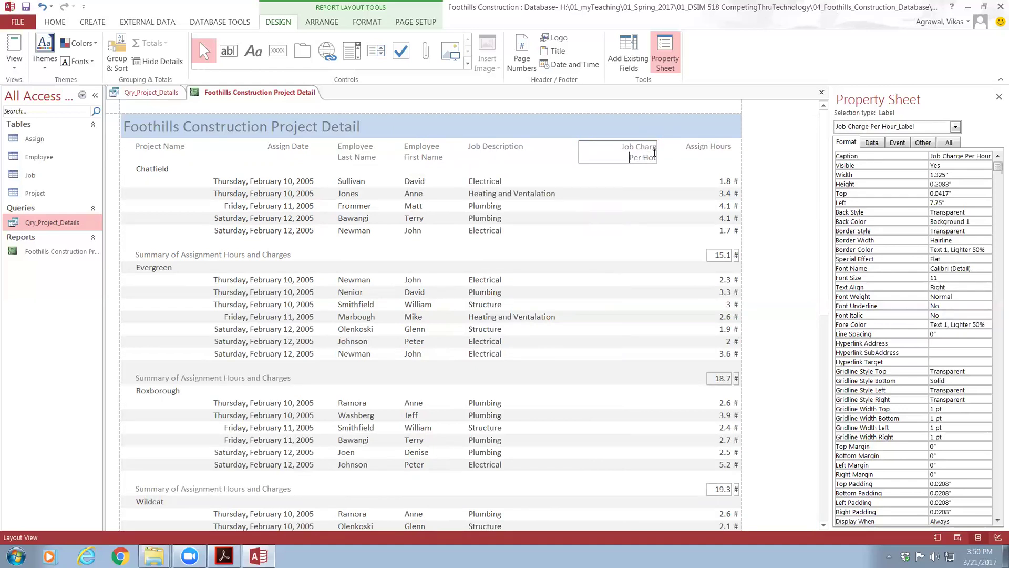
left_click(646, 183)
- Narrow the Job Charge Per Hour heading to about 0.82" and move it left to 7.625"
left_click(637, 153)
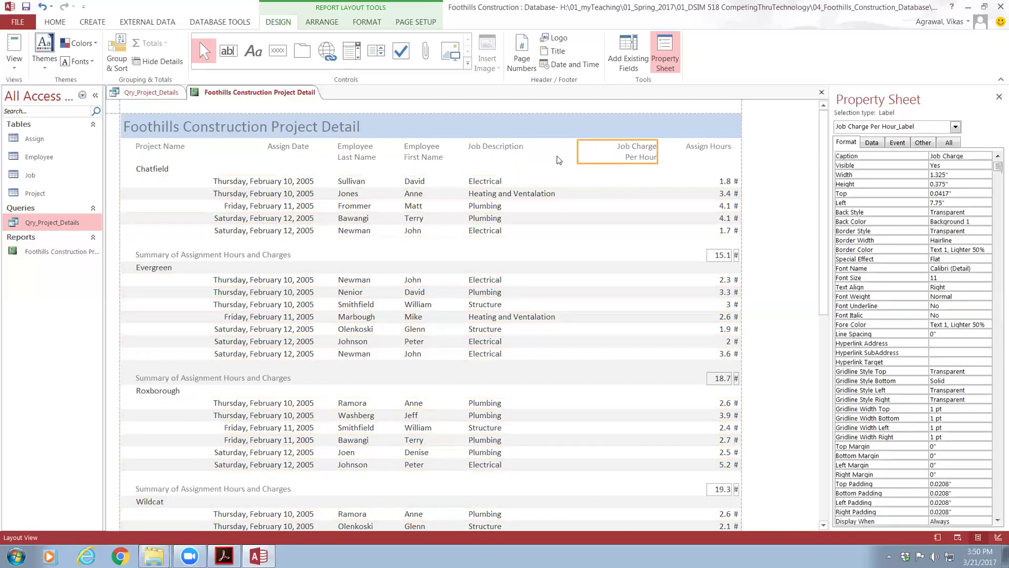
left_click_drag(576, 151, 608, 154)
key("Left")
key("Left")
key("Left")
key("Left")
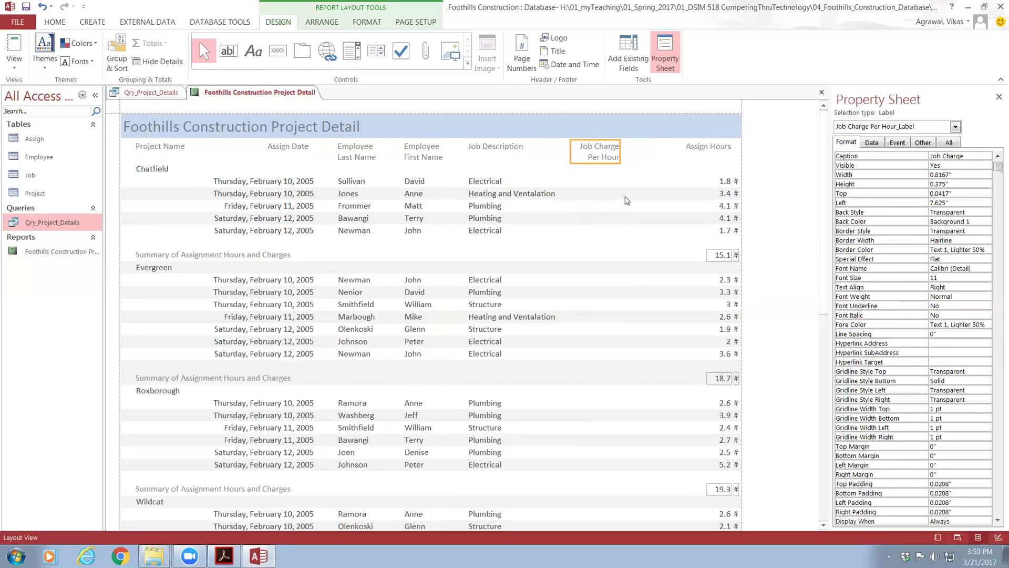
- Move the Assign Hours text box and its project total left to 7.9167", beneath the Job Charge Per Hour heading
left_click(727, 195)
key("Left")
key("Left")
key("Left")
key("Left")
key("Left")
key("Left")
key("Left")
key("Left")
key("Left")
key("Left")
key("Left")
key("Left")
key("Left")
key("Left")
key("Left")
key("Left")
key("Left")
key("Left")
key("Left")
key("Left")
key("Left")
key("Left")
key("Left")
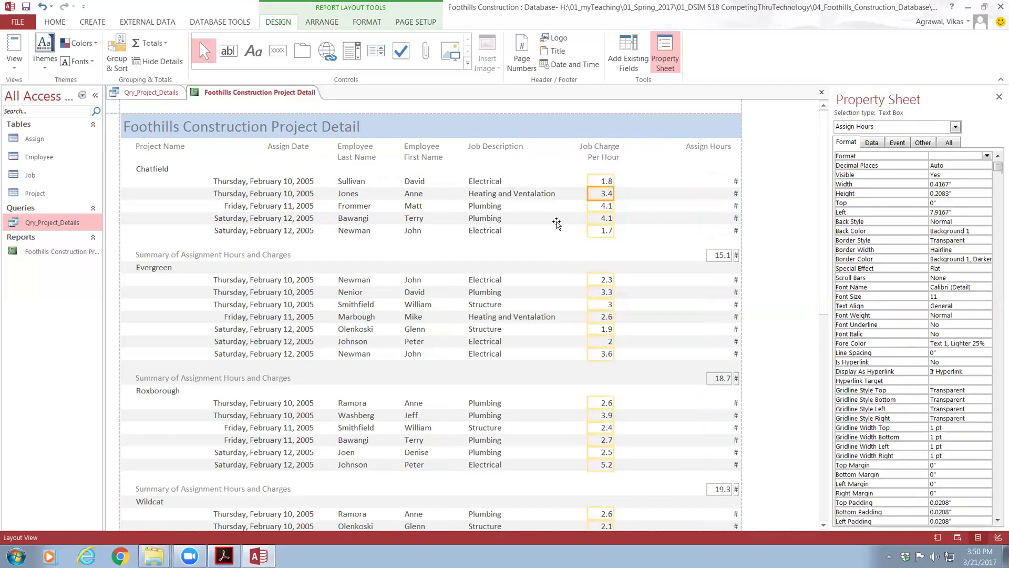
left_click(716, 259)
left_click_drag(717, 261, 593, 288)
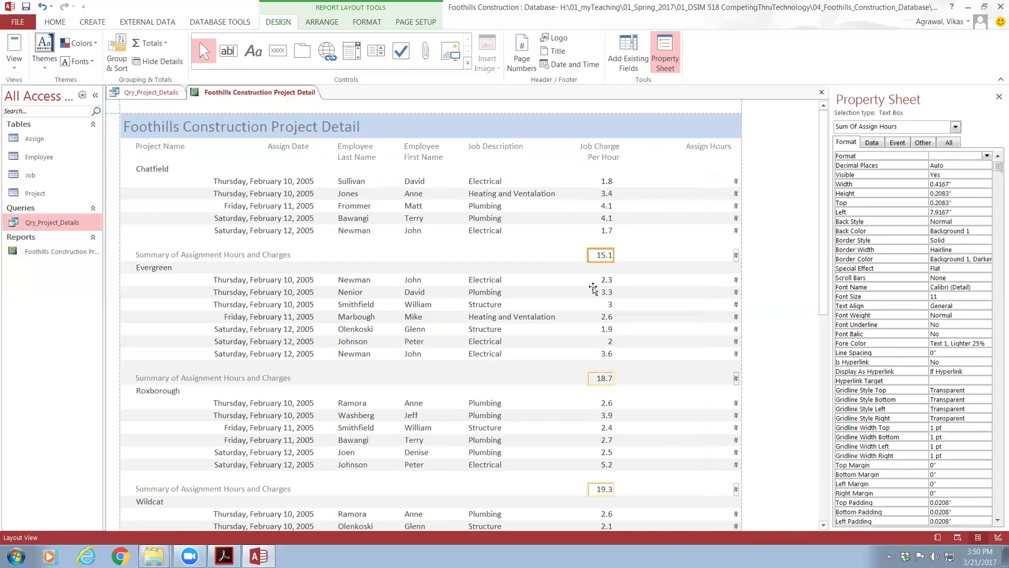
- Move the Assign Hours heading left to about 8.96" and place the Job Charge Per Hour text box beneath it, about 0.47" wide
left_click(701, 151)
left_click_drag(701, 151, 623, 206)
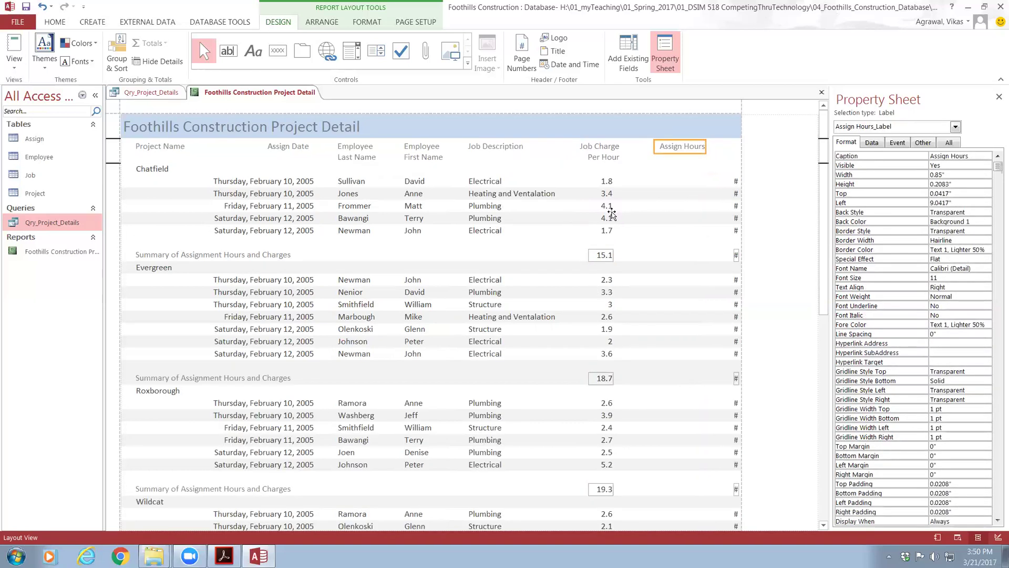
left_click(736, 195)
left_click_drag(736, 199, 731, 198)
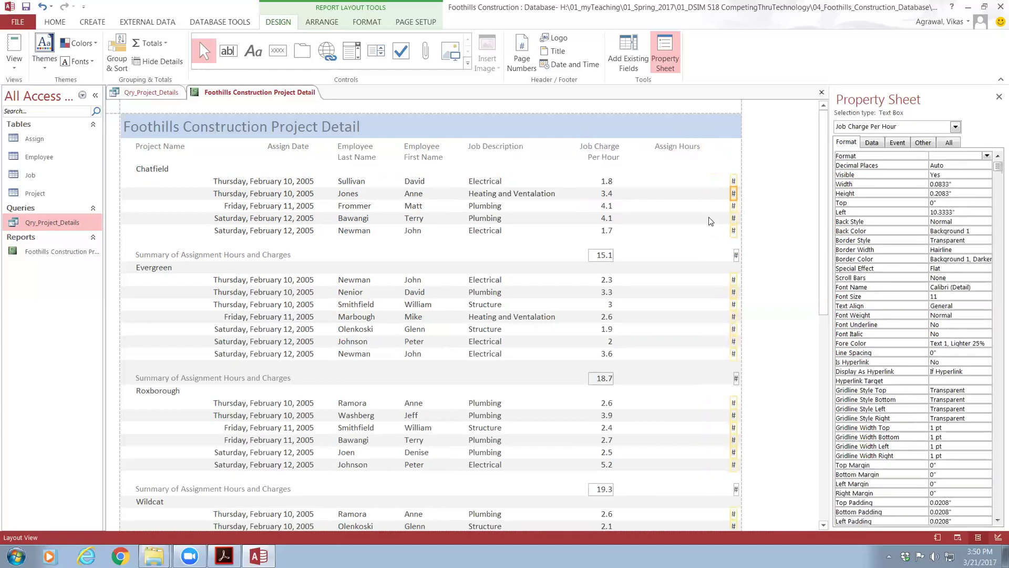
left_click_drag(678, 230, 676, 228)
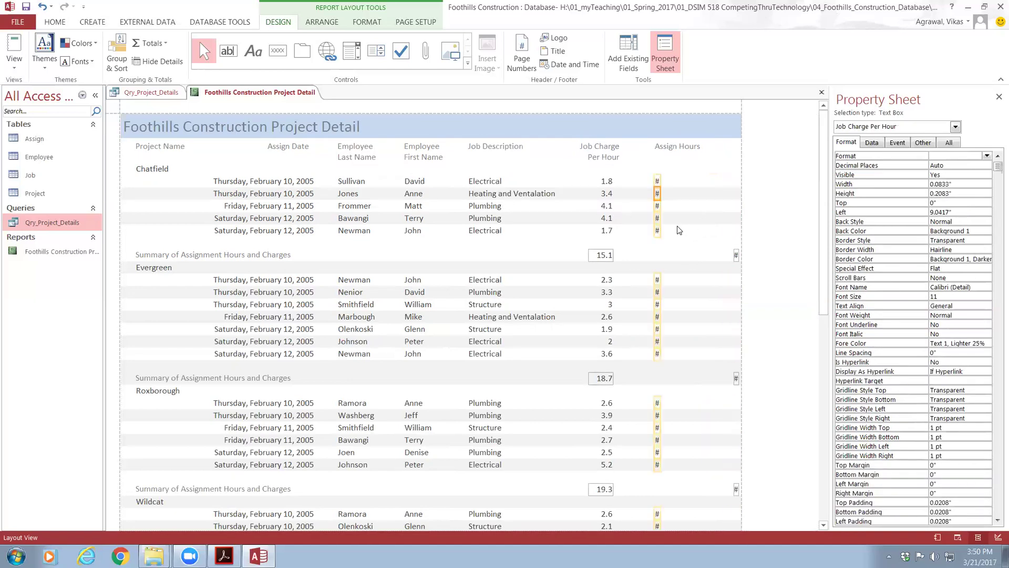
left_click_drag(660, 194, 689, 193)
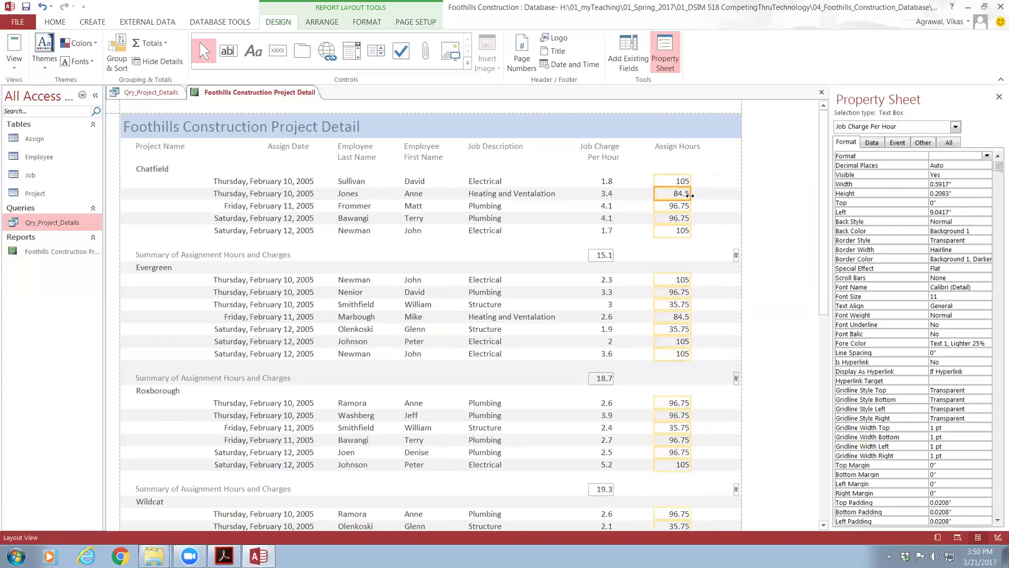
left_click_drag(689, 193, 681, 194)
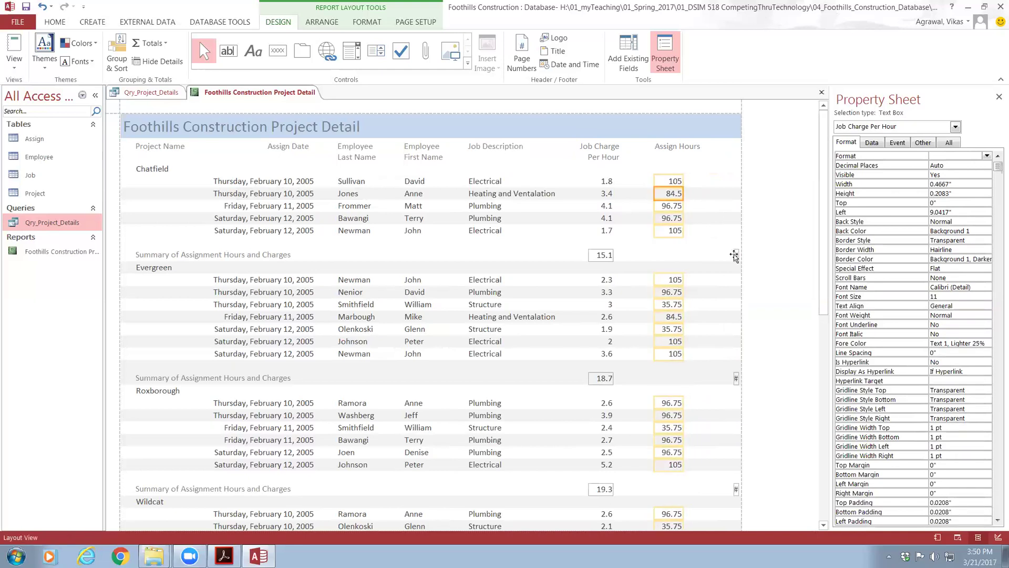
- Split the Assign Hours heading over two lines after "Assign" and narrow it to about 0.47"
left_click(678, 147)
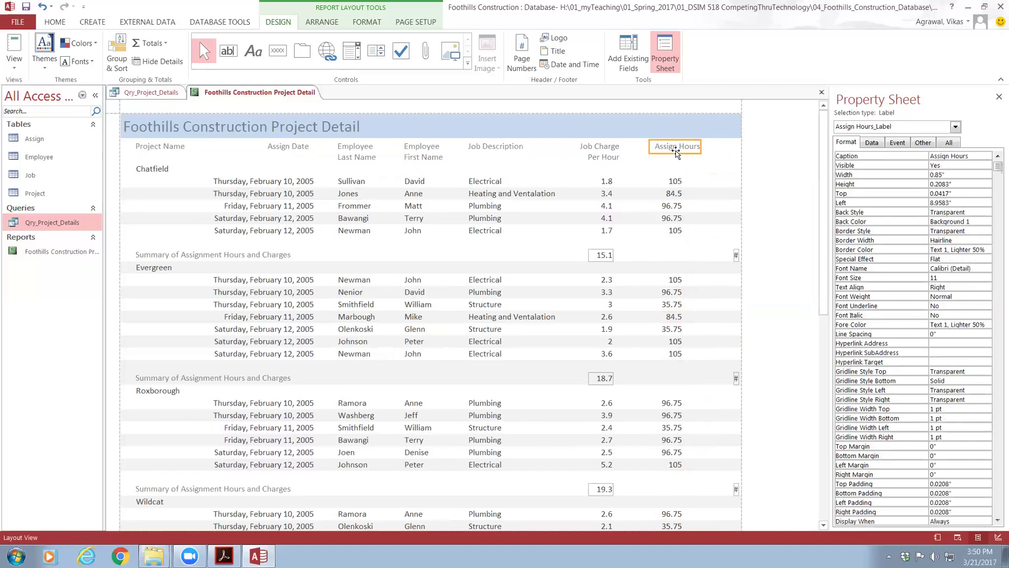
left_click(681, 147)
key("ctrl+Left")
key("ctrl+Return")
left_click(648, 168)
left_click(651, 154)
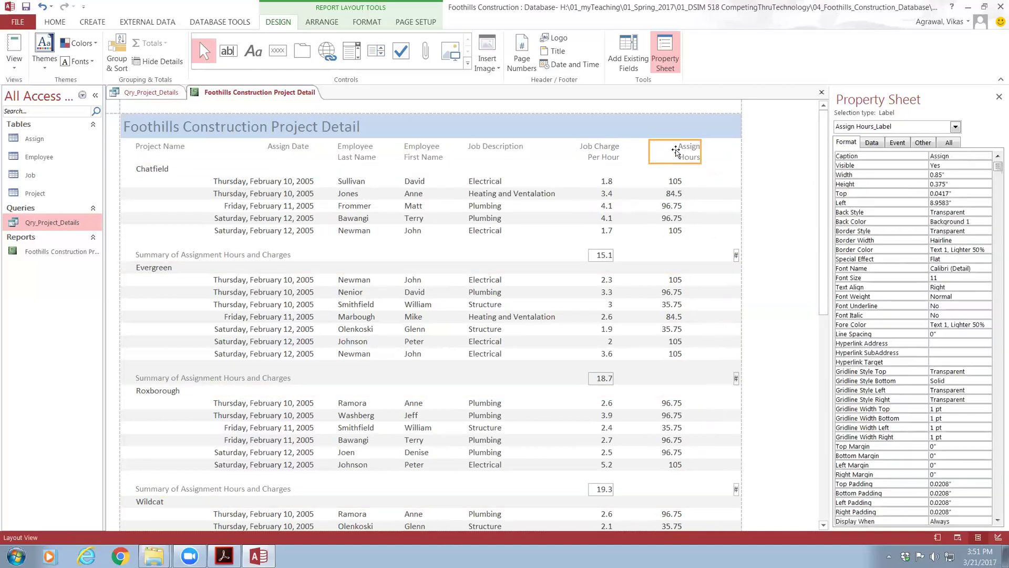
left_click_drag(652, 152, 666, 151)
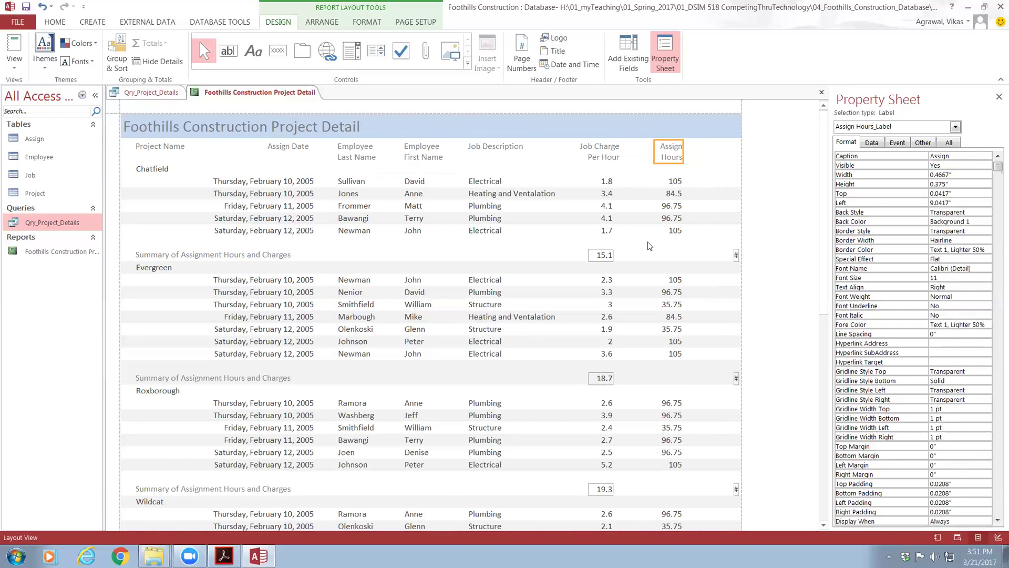
- Widen the project total for Job Charge Per Hour to about 0.41" and move it left to 9.125", beneath its column
left_click(731, 255)
left_click_drag(731, 256, 713, 255)
key("Left")
key("Left")
key("Left")
key("Left")
key("Left")
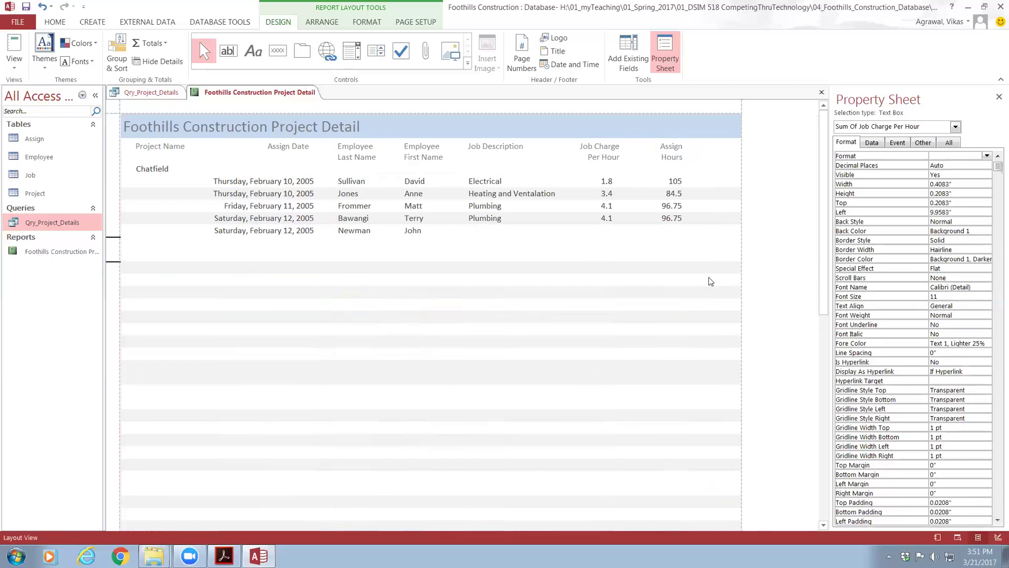
key("Left")
key("Left")
key("Left")
key("Left")
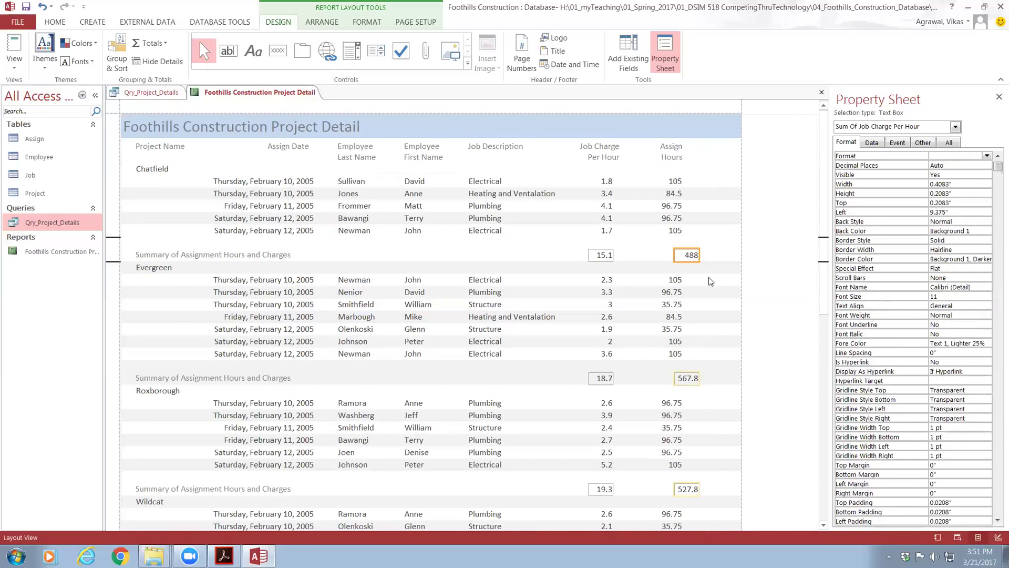
key("Left")
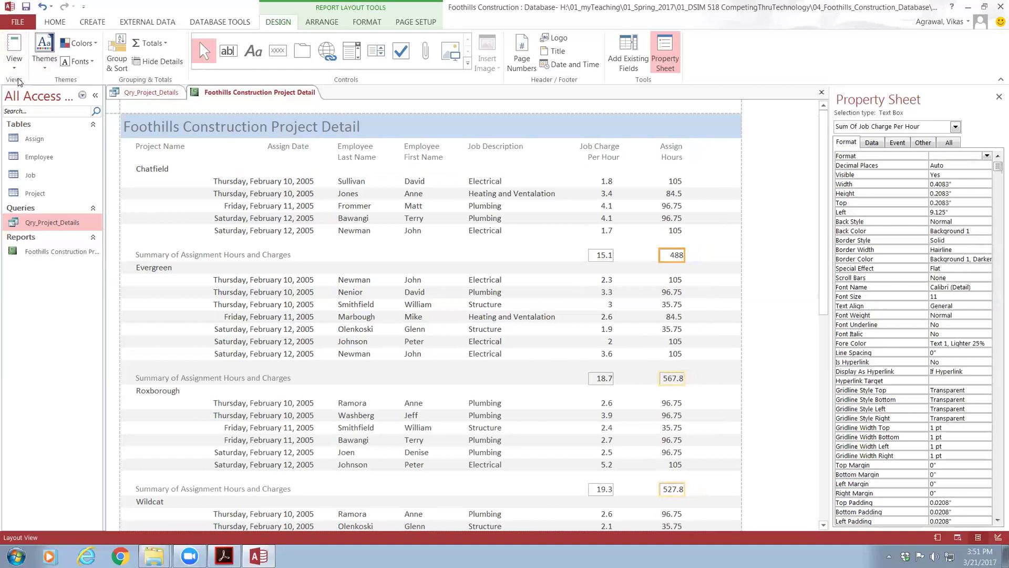
- Show the report in Report View and check the column alignment and totals down to the Grand Total row
left_click(14, 62)
left_click(51, 88)
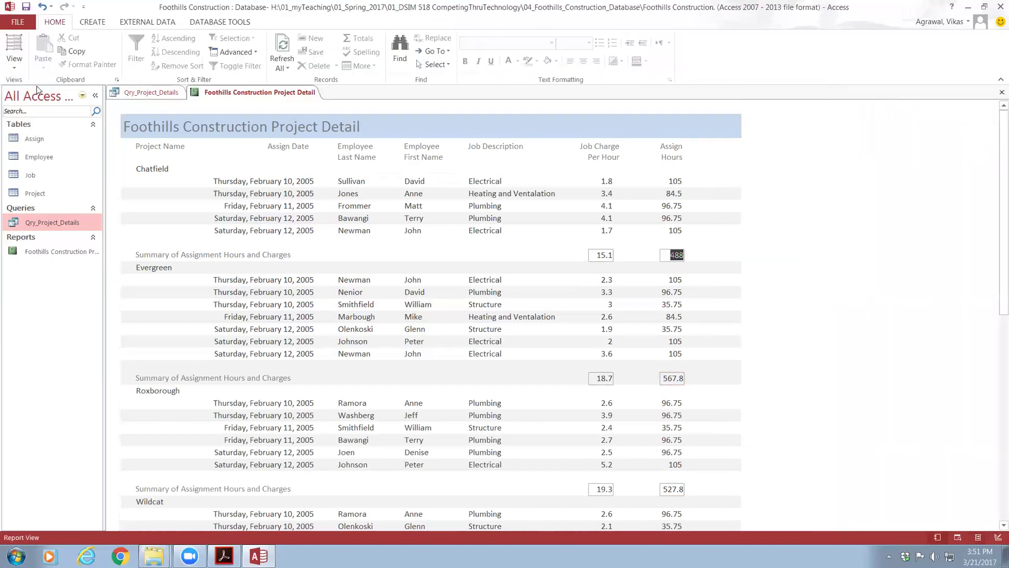
left_click(733, 260)
scroll(803, 297, "down", 3)
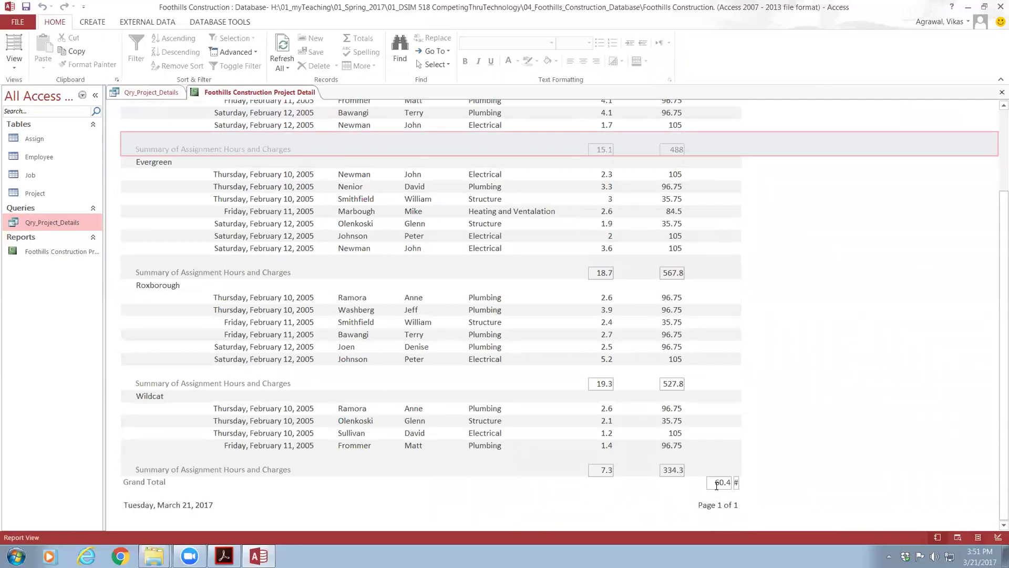
scroll(719, 481, "up", 3)
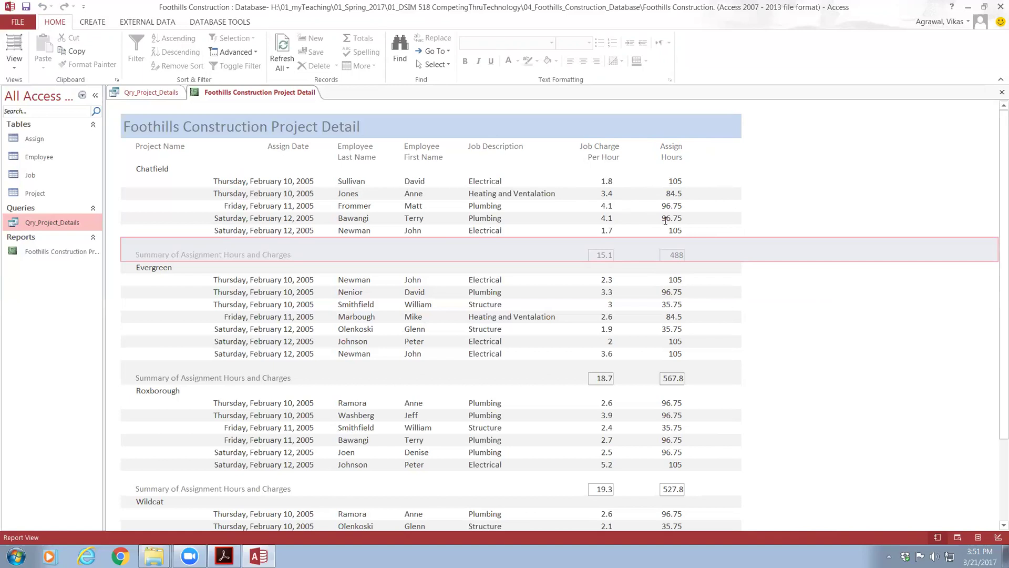
left_click(671, 255)
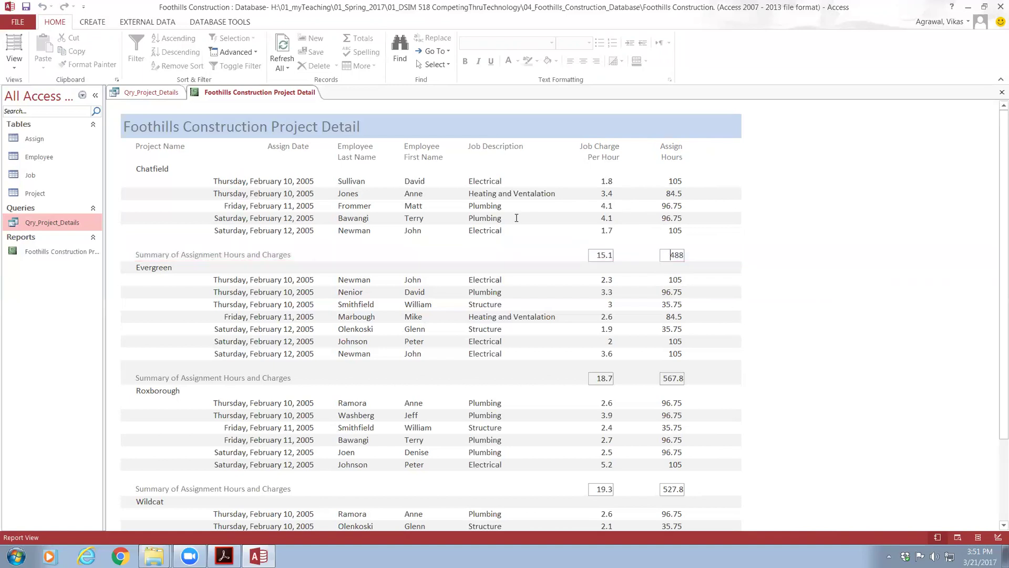
- In Design View, add a multiplication sign after the field inside the Sum expression for Job Charge Per Hour in the Project Name Footer
left_click(18, 68)
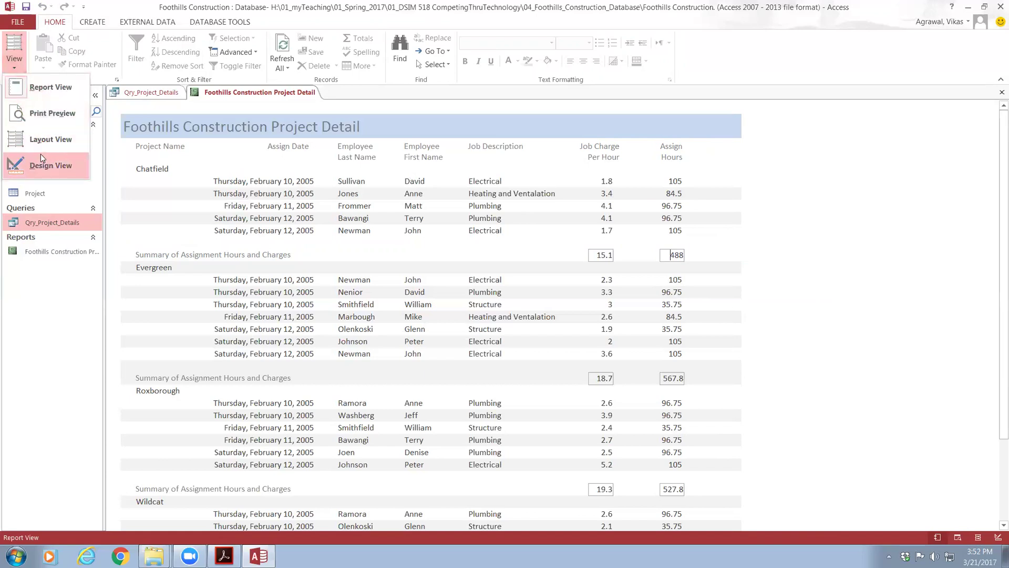
left_click(40, 169)
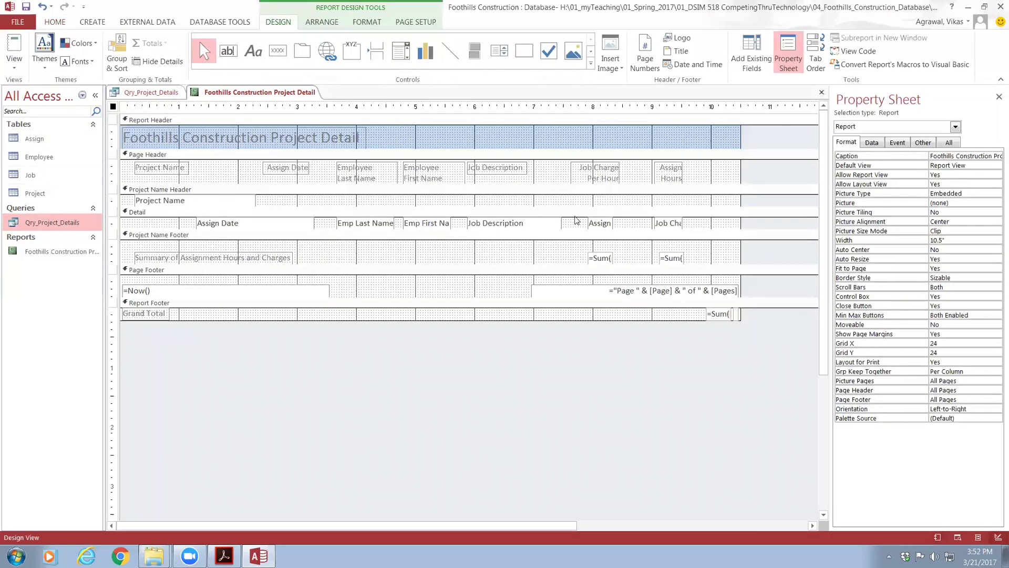
left_click(668, 225)
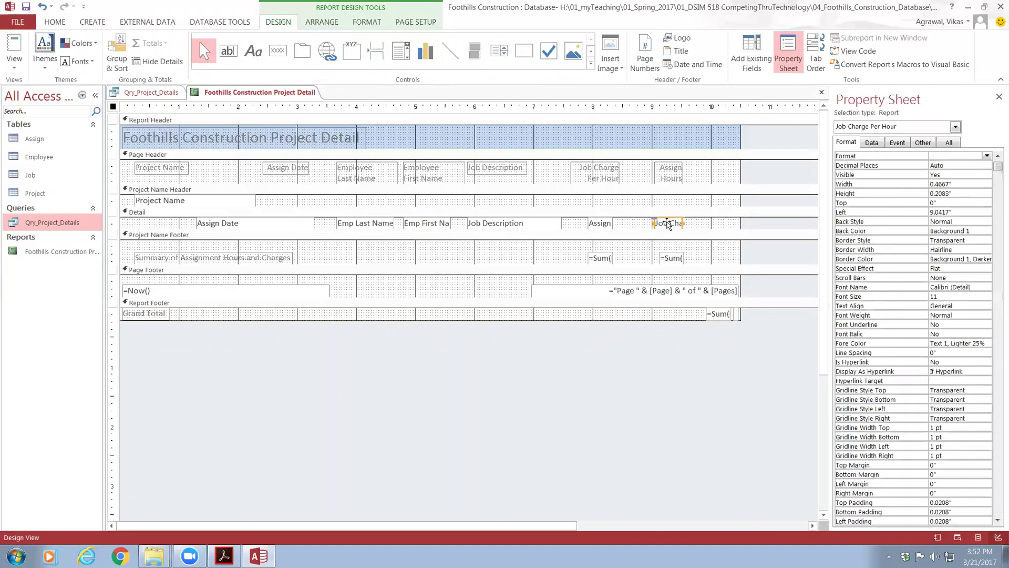
left_click(672, 257)
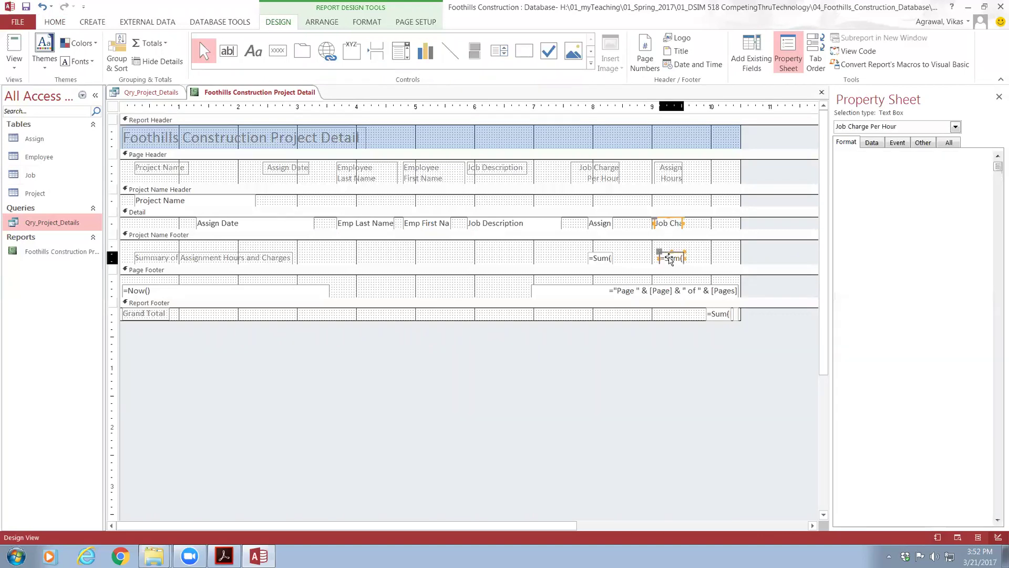
left_click(672, 258)
key("Right")
key("Right")
key("Right")
key("Right")
key("Right")
key("Right")
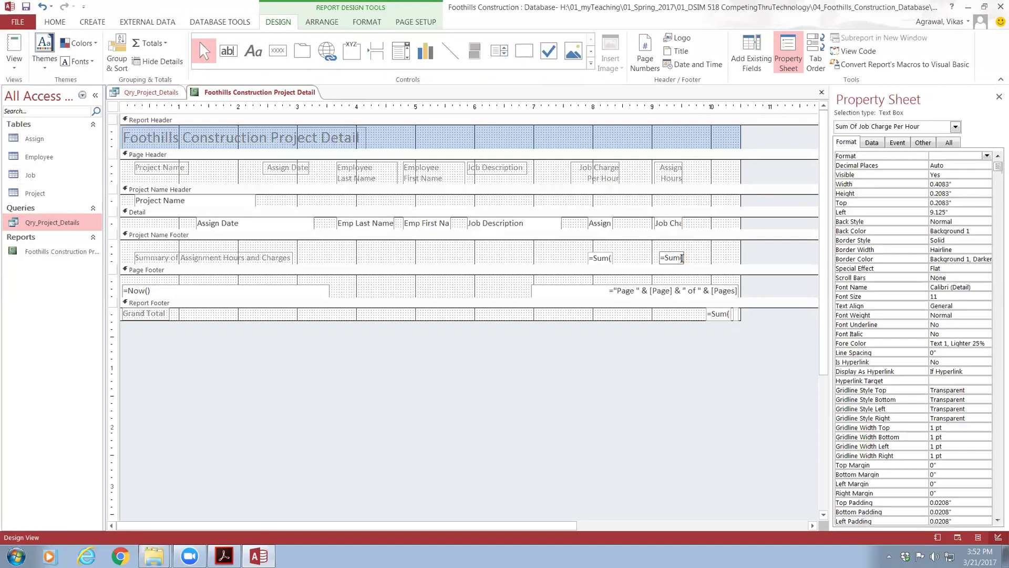
key("Right")
key("Right")
key("Right")
key("Right")
key("Right")
key("Right")
key("Right")
key("Right")
key("Right")
key("Right")
key("Right")
key("Right")
key("Right")
key("Right")
key("Right")
key("Right")
key("Right")
key("Right")
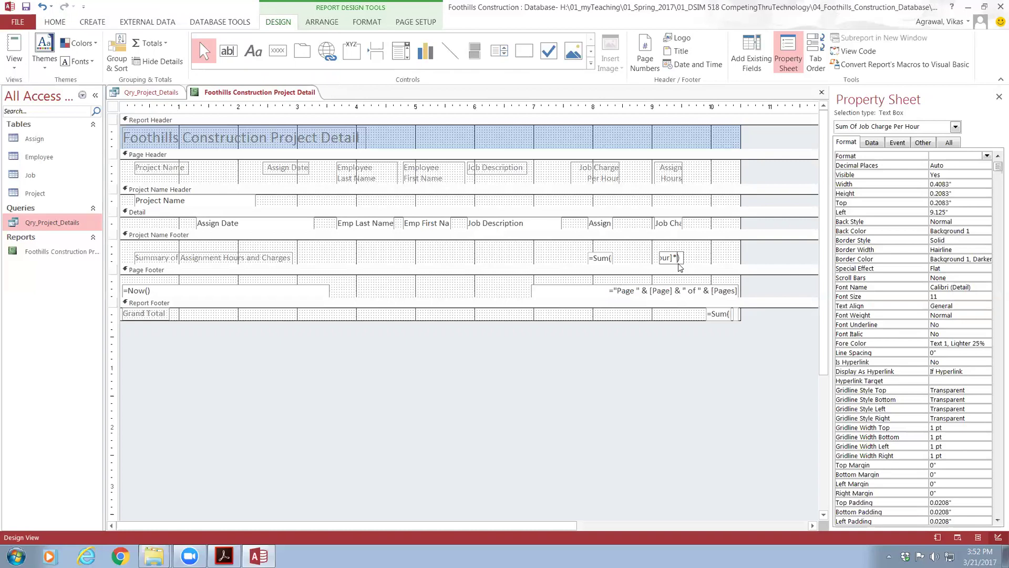